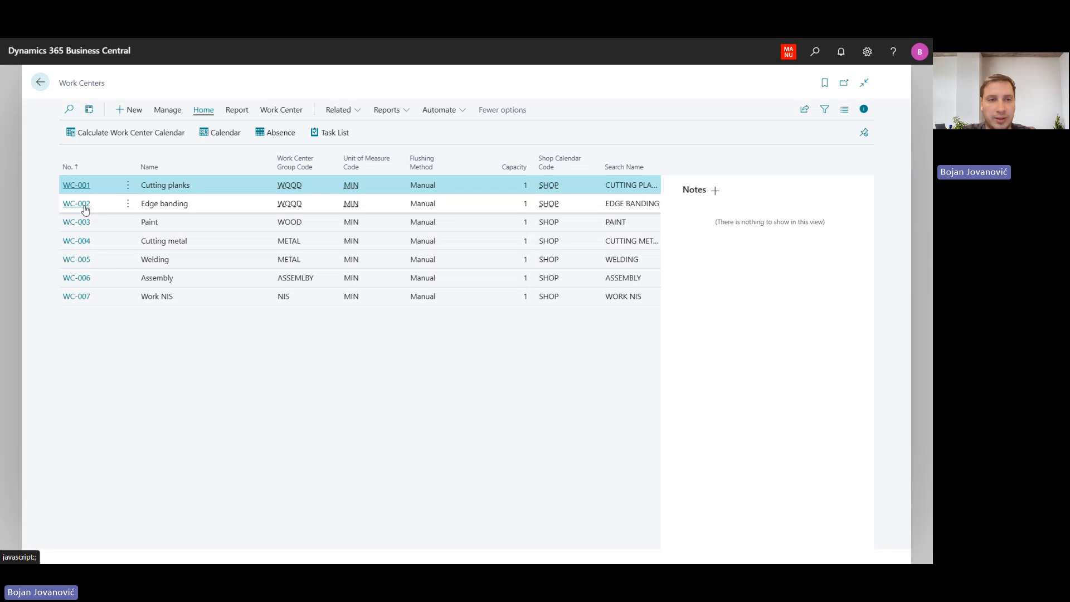
- Open the WC-002 Edge banding work center and examine its daily capacity for 28.04.25 in the calendar matrix
{"action": "left_click", "coordinate": [86, 210]}
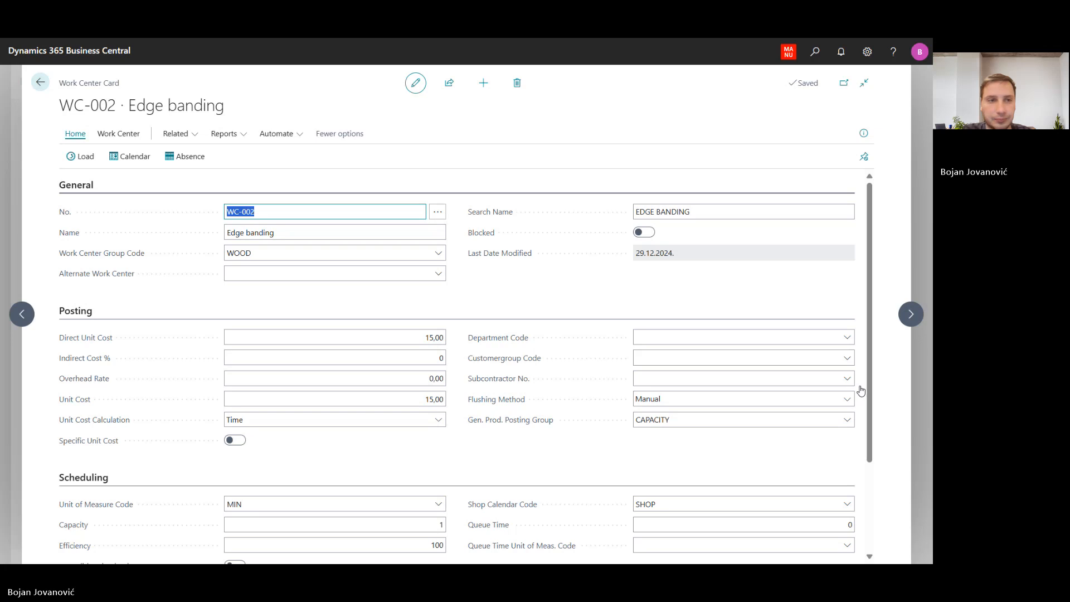
{"action": "left_click", "coordinate": [129, 156]}
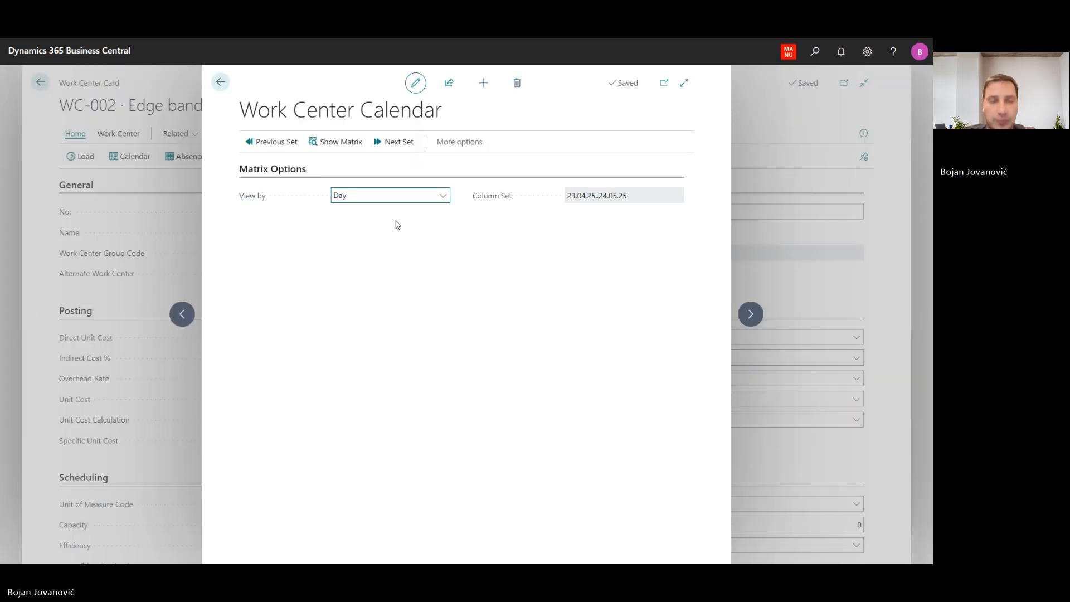
{"action": "left_click", "coordinate": [350, 140]}
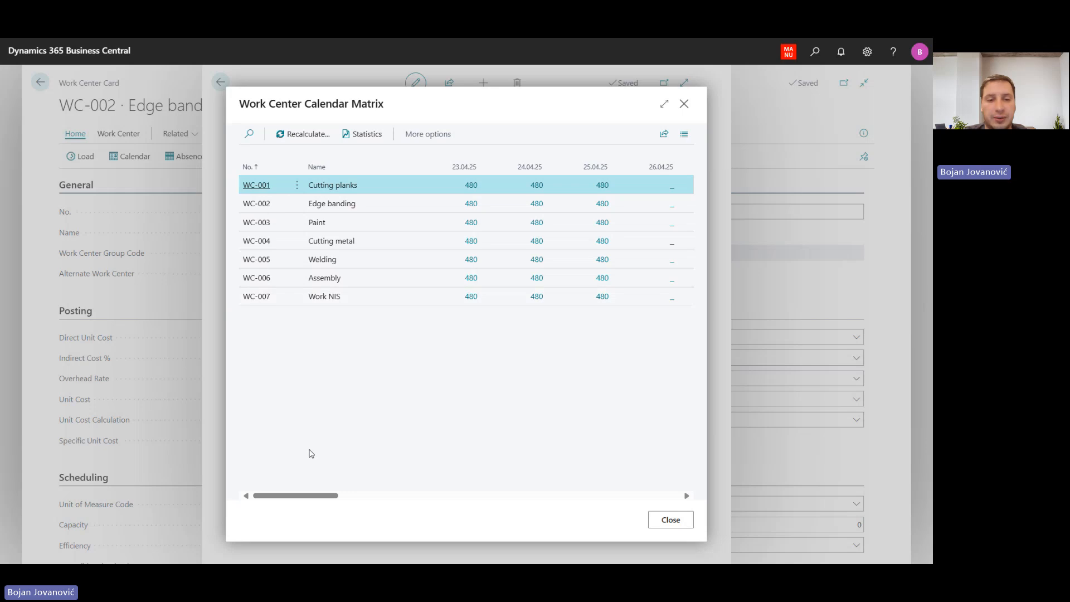
{"action": "left_click_drag", "start_coordinate": [277, 494], "coordinate": [344, 504]}
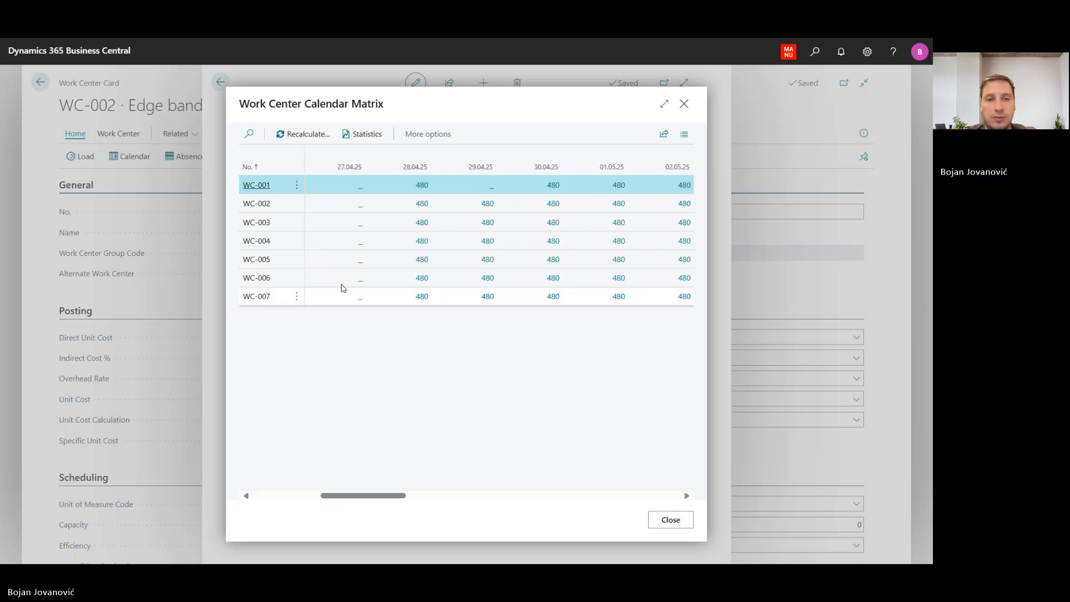
{"action": "left_click", "coordinate": [338, 204]}
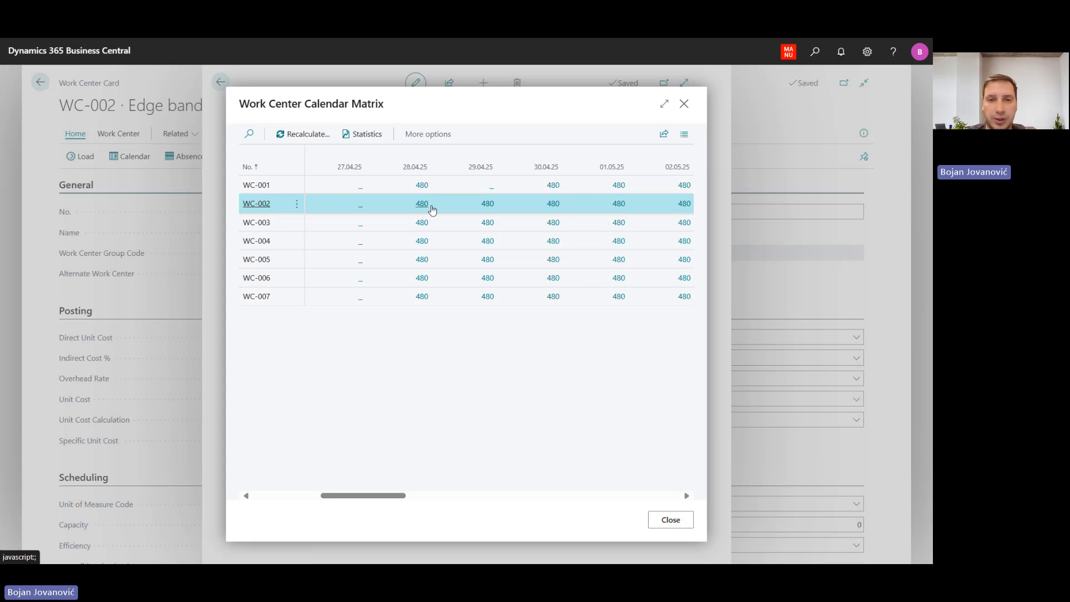
{"action": "left_click", "coordinate": [671, 520]}
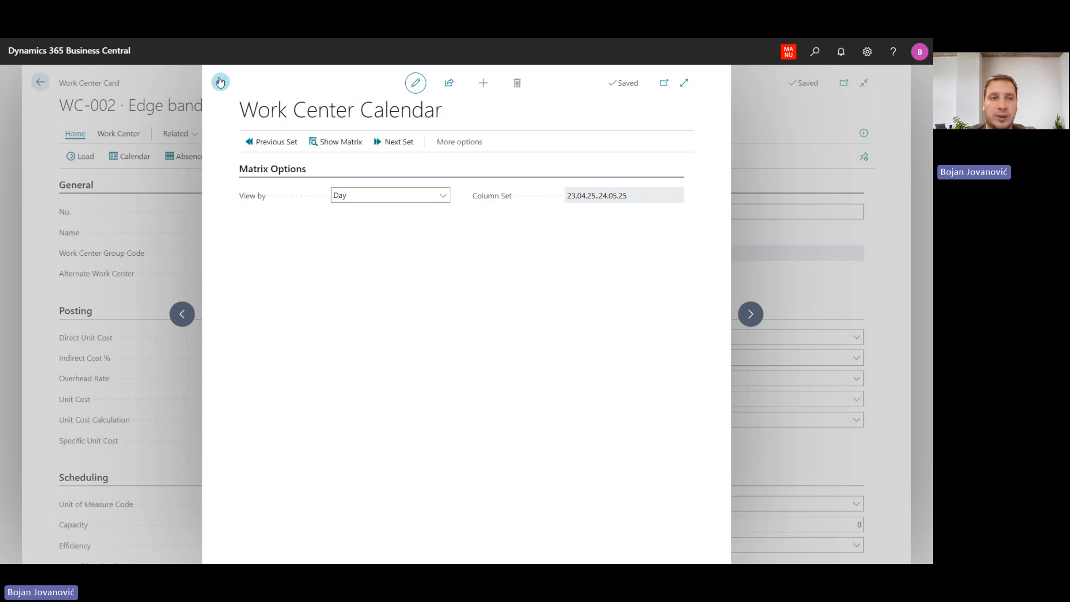
{"action": "left_click", "coordinate": [220, 81]}
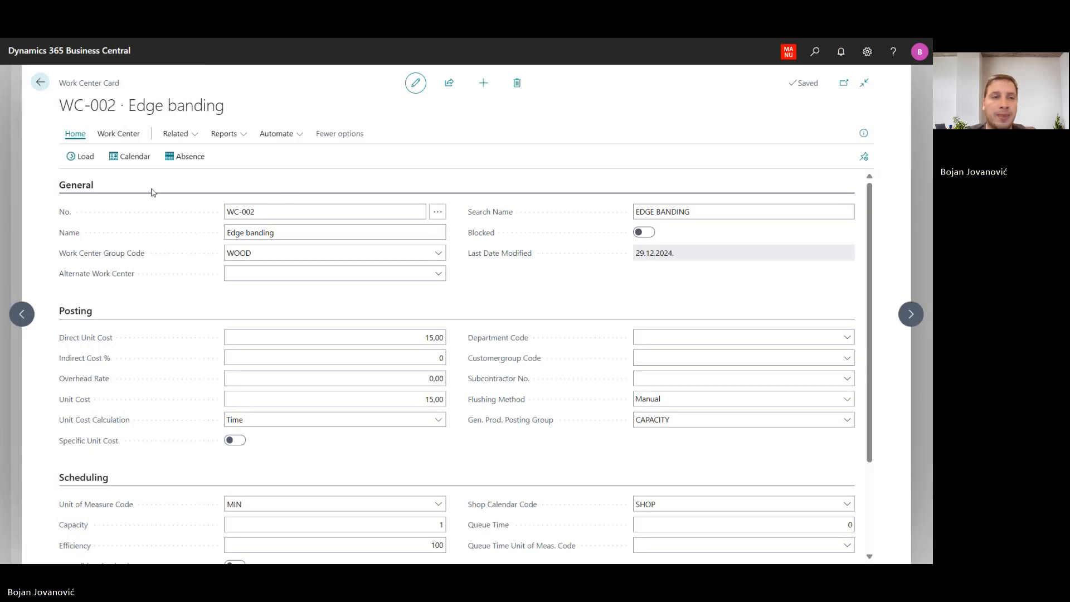
- Add a capacity absence for WC-002 Edge banding on 28.4.2025 from 10:00:00 to 12:00:00
{"action": "left_click", "coordinate": [194, 160]}
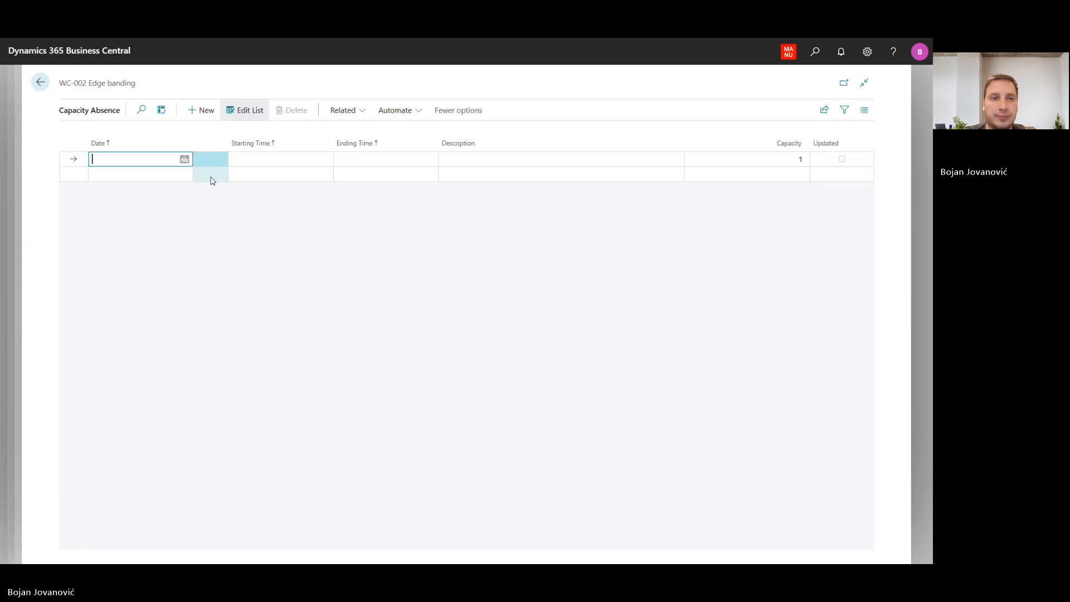
{"action": "left_click", "coordinate": [188, 160]}
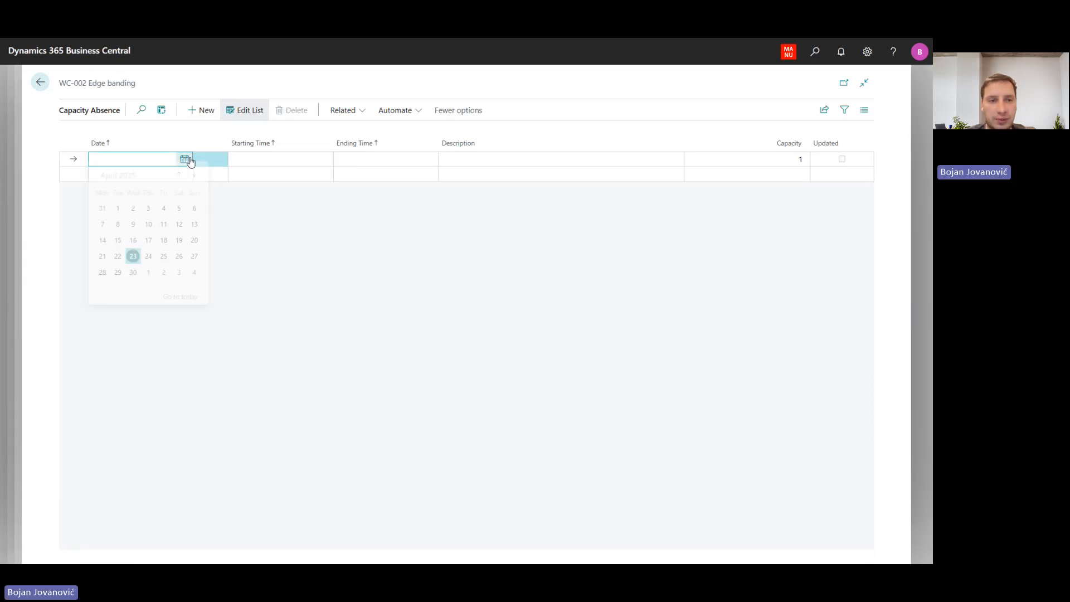
{"action": "left_click", "coordinate": [107, 282]}
{"action": "left_click", "coordinate": [325, 161]}
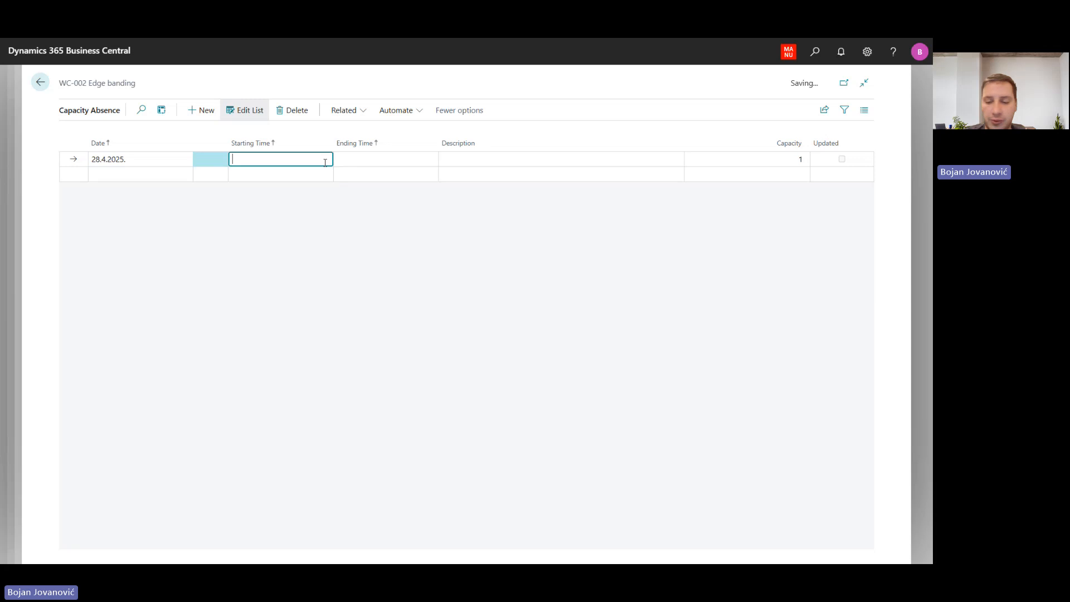
{"action": "type", "text": "10"}
{"action": "key", "text": "Tab"}
{"action": "type", "text": "12"}
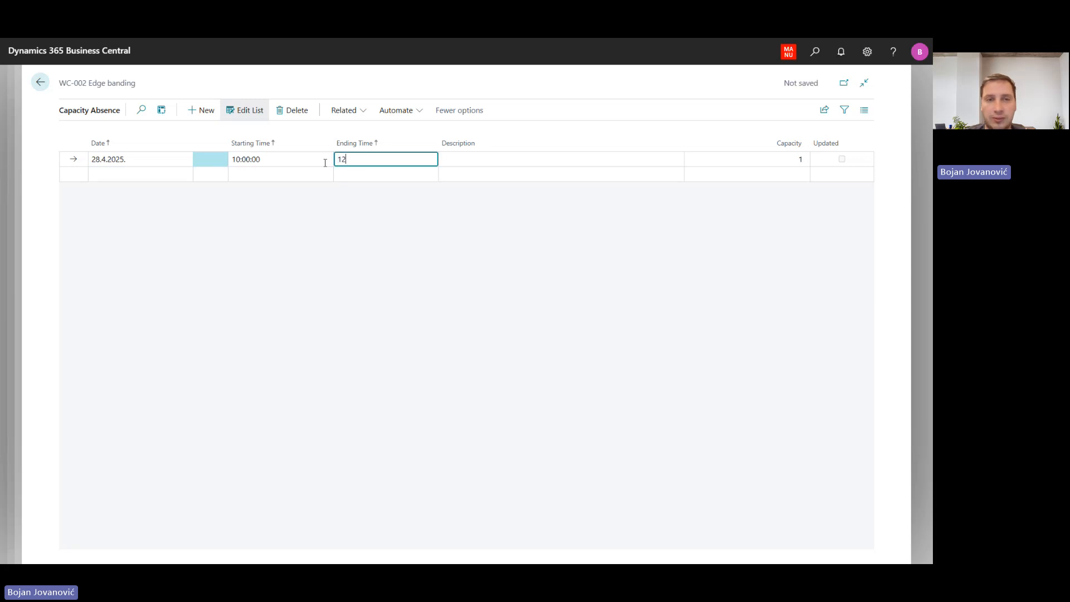
{"action": "key", "text": "Tab"}
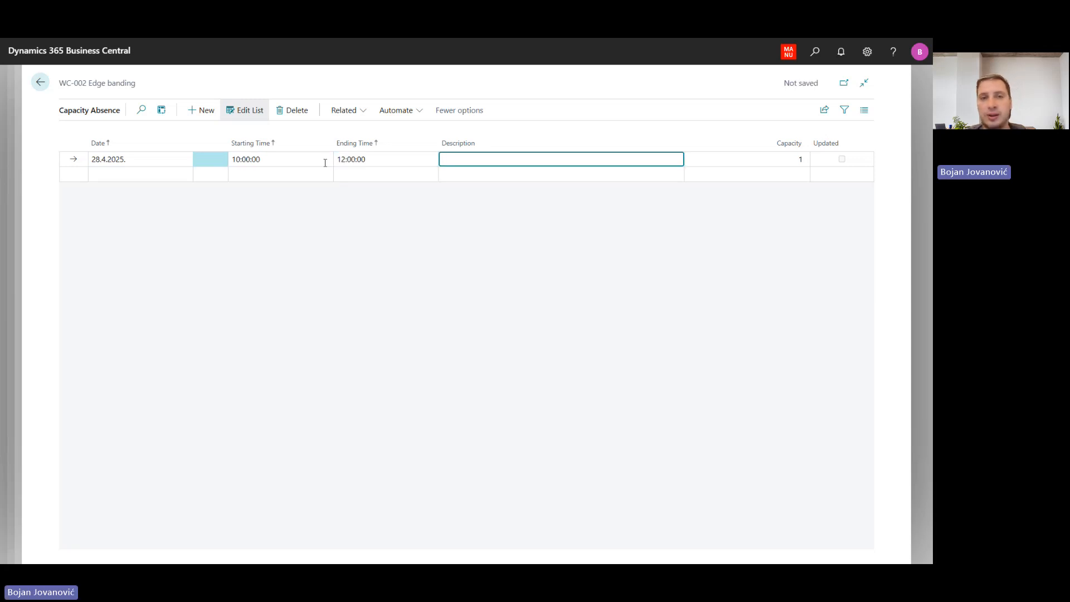
- Describe the absence as "Regular main", set its capacity to 100, and return to the work center card
{"action": "type", "text": "Regu"}
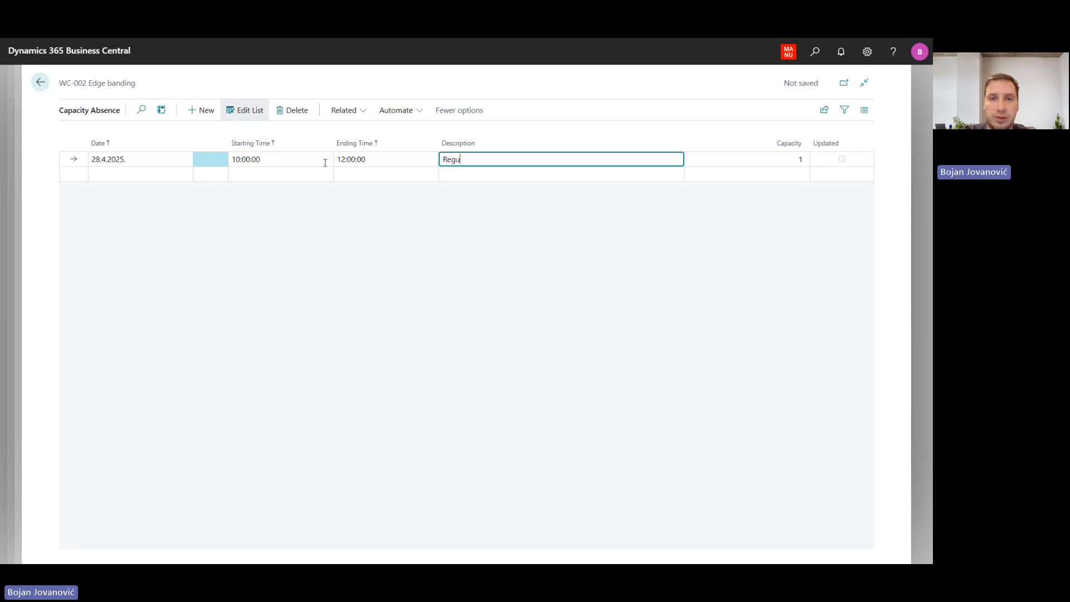
{"action": "type", "text": "lar main"}
{"action": "key", "text": "Tab"}
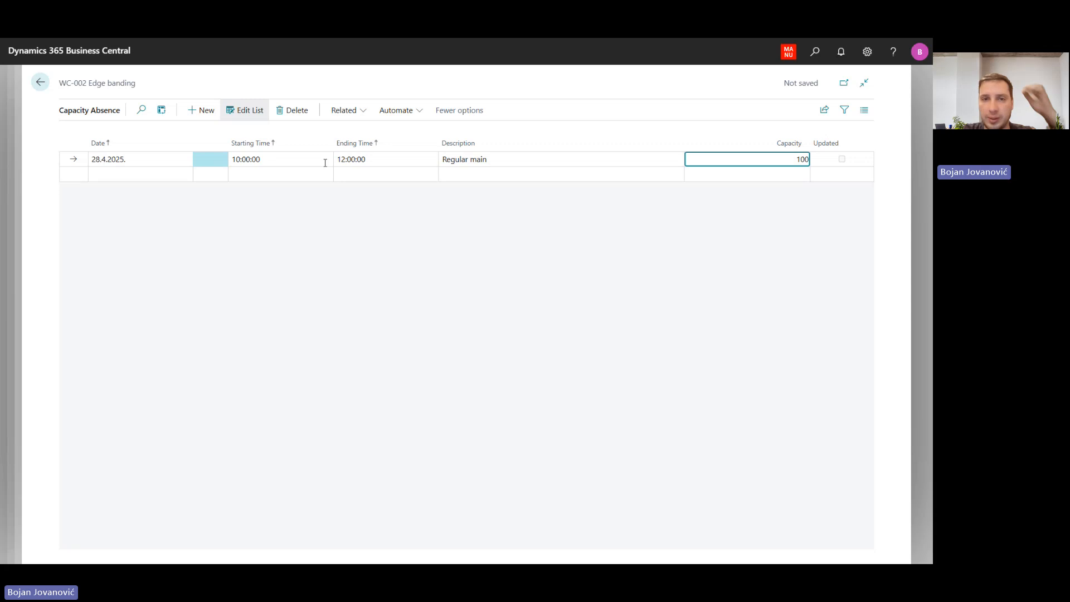
{"action": "left_click", "coordinate": [499, 179]}
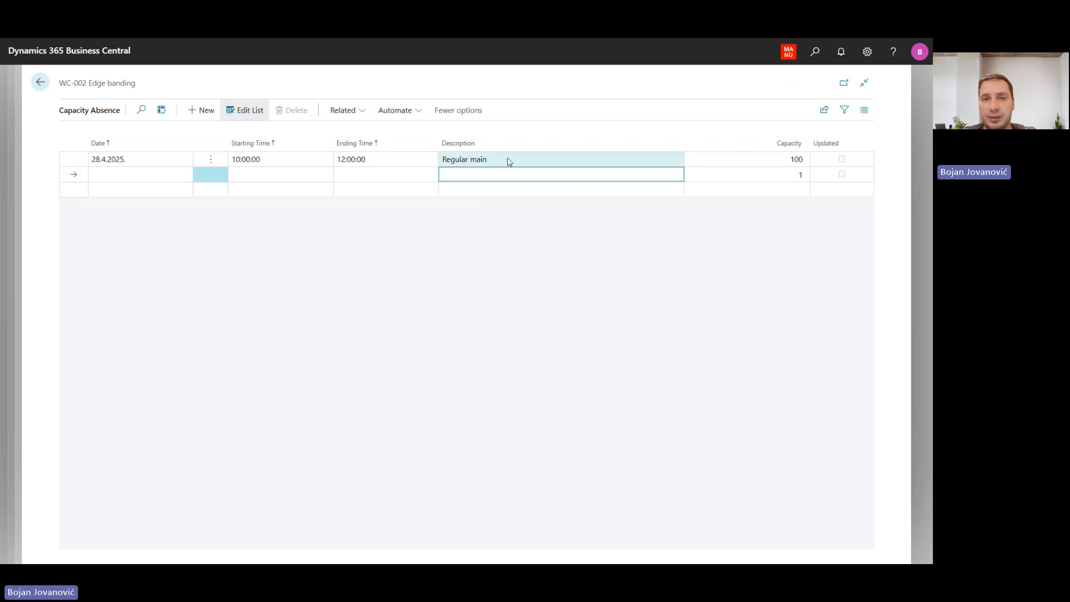
{"action": "left_click", "coordinate": [508, 161]}
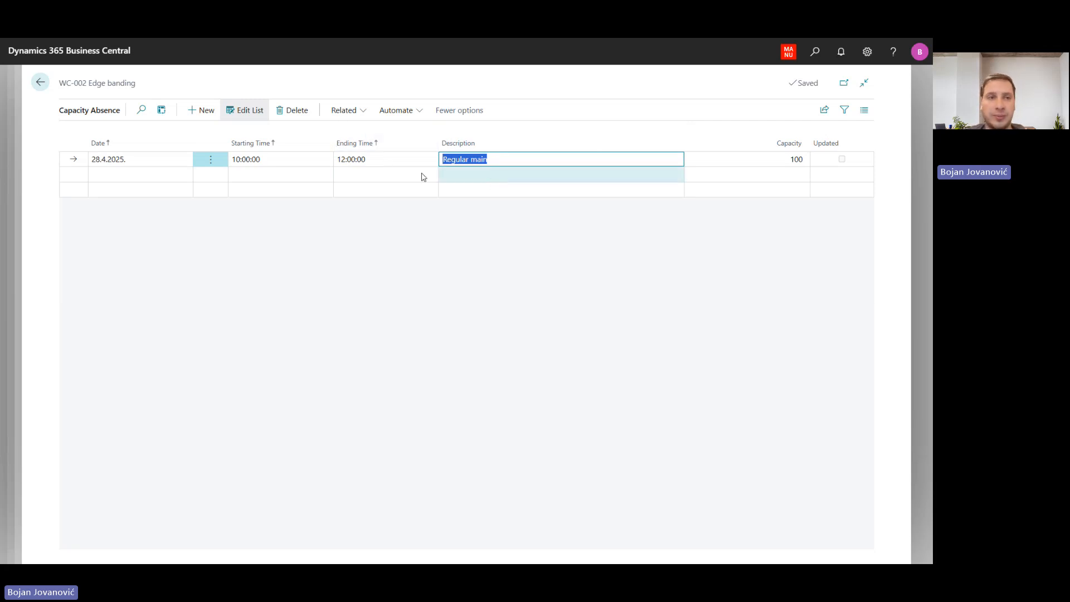
{"action": "left_click", "coordinate": [42, 88]}
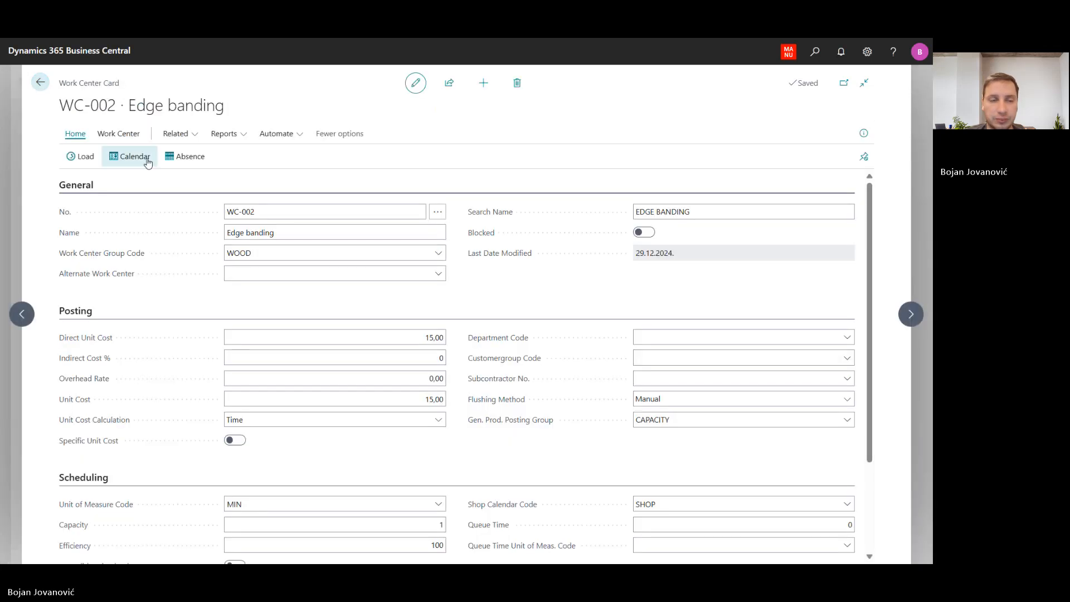
- Check the capacity of WC-002 on 28.04.25 in the work center calendar matrix after entering the absence
{"action": "left_click", "coordinate": [146, 162]}
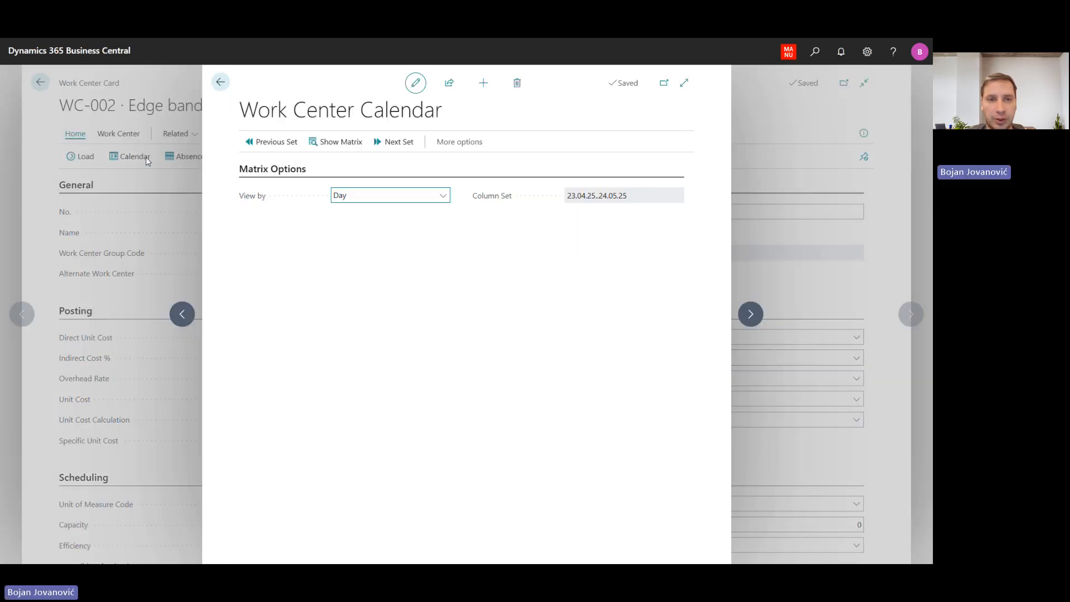
{"action": "left_click", "coordinate": [338, 143]}
{"action": "left_click", "coordinate": [368, 206]}
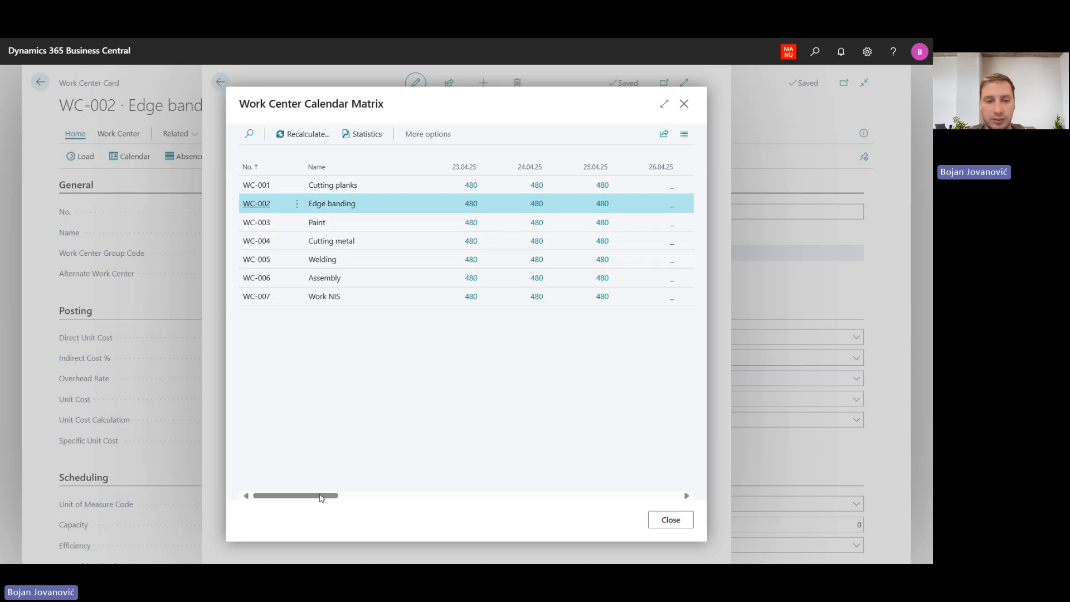
{"action": "left_click_drag", "start_coordinate": [295, 495], "coordinate": [349, 496]}
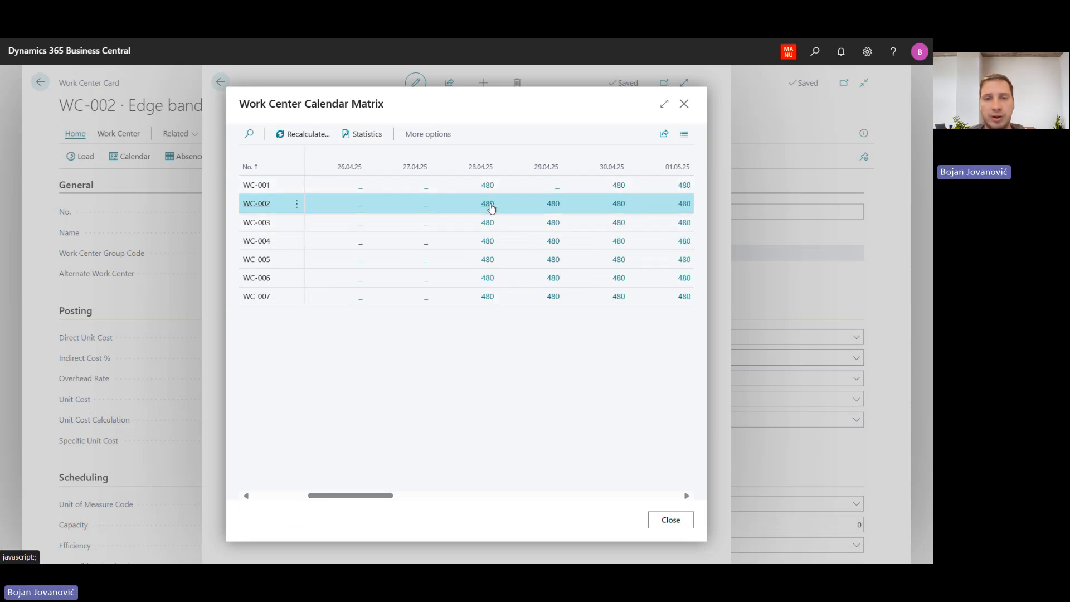
{"action": "left_click", "coordinate": [684, 104]}
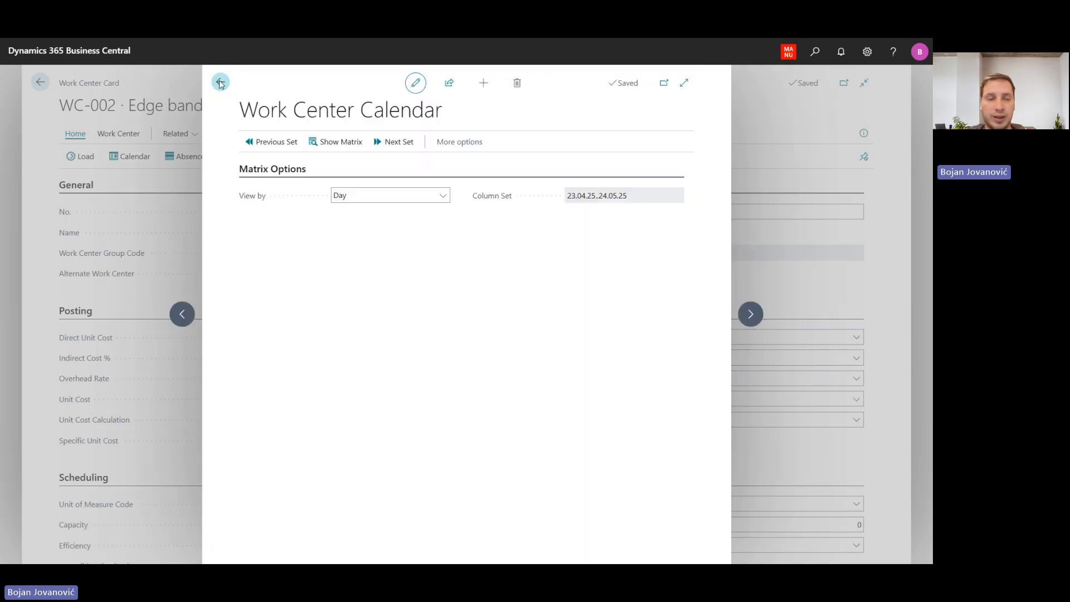
{"action": "left_click", "coordinate": [220, 83]}
- Update the work center calendar with the 28.4.2025 absence entry of WC-002 and return to its card
{"action": "left_click", "coordinate": [189, 167]}
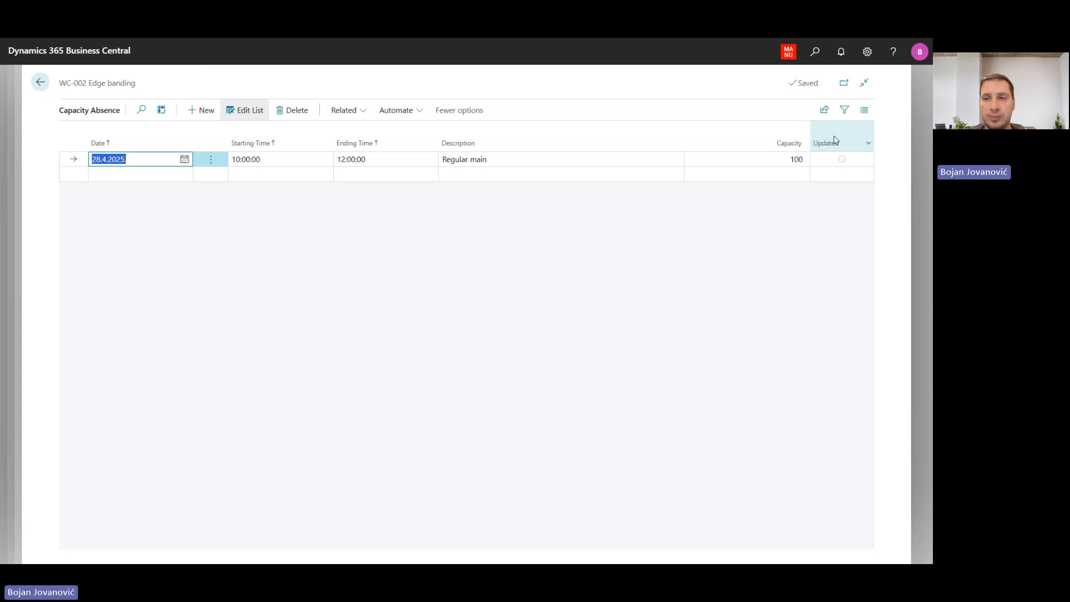
{"action": "left_click", "coordinate": [344, 110]}
{"action": "mouse_move", "coordinate": [389, 130]}
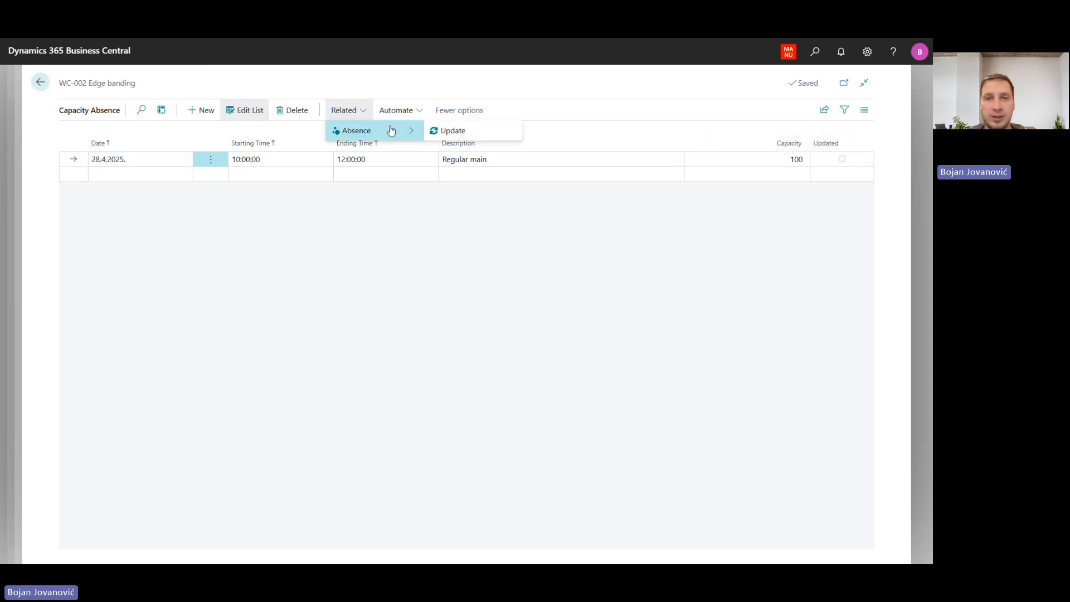
{"action": "left_click", "coordinate": [446, 131]}
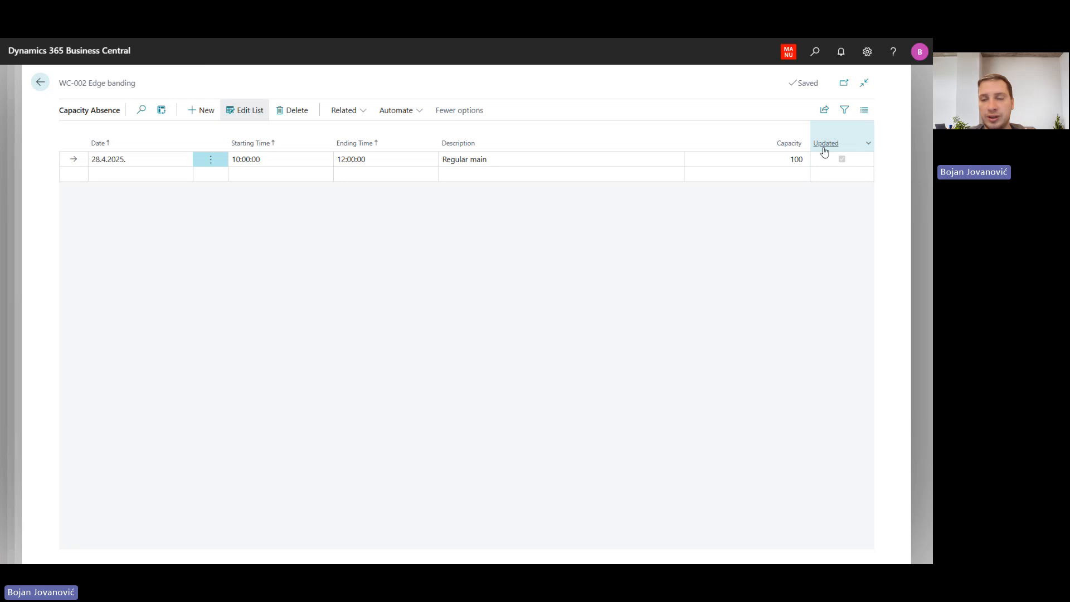
{"action": "mouse_move", "coordinate": [842, 142]}
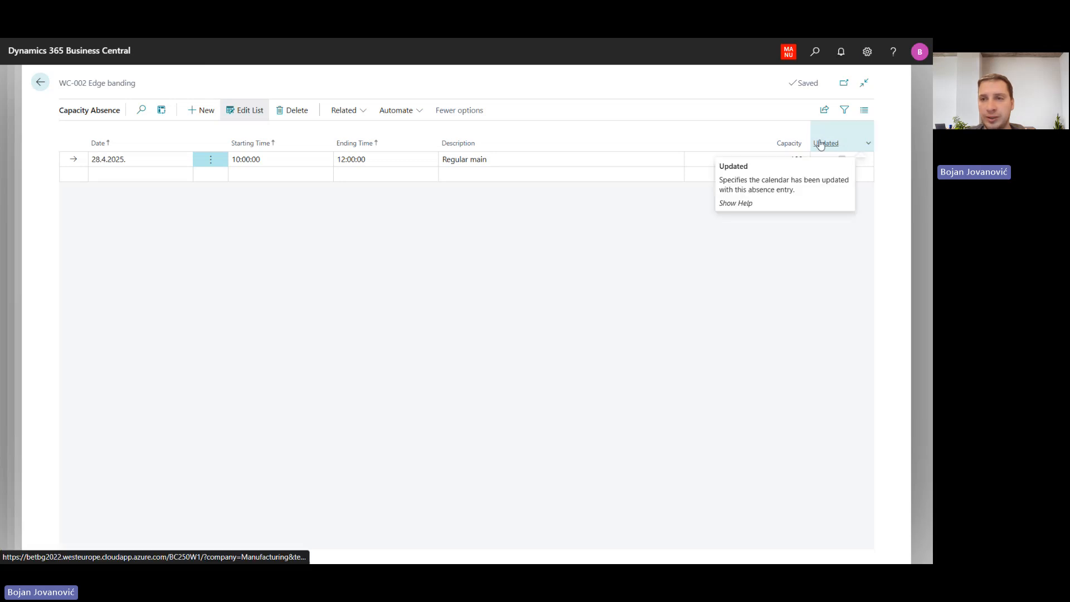
{"action": "left_click", "coordinate": [40, 83]}
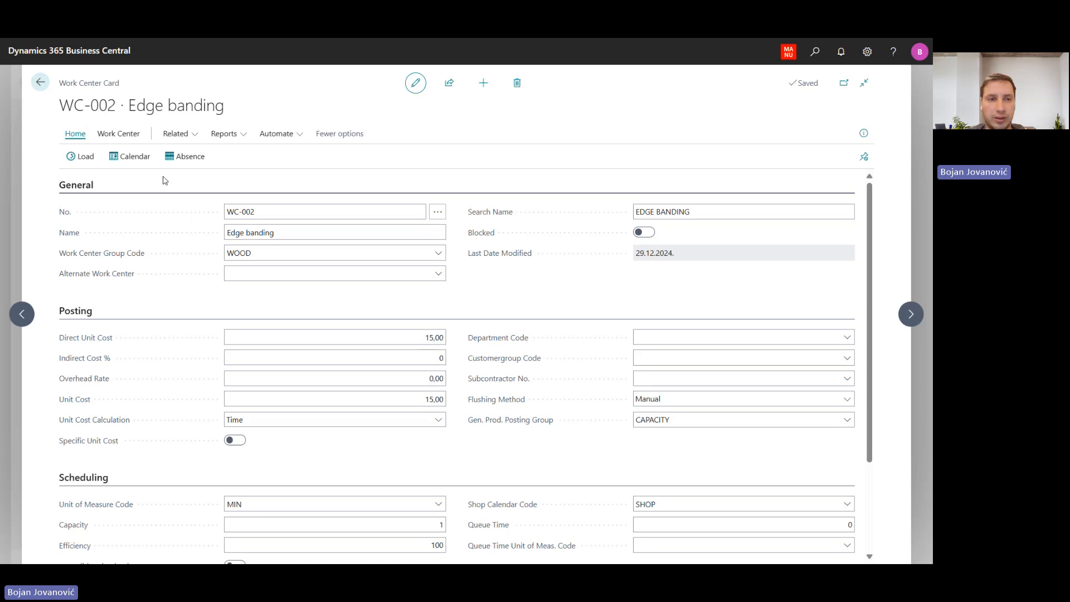
- Examine the updated 28.04.25 capacity of WC-002 in the calendar matrix and its detailed calendar entries, then return to the work centers list
{"action": "left_click", "coordinate": [143, 158]}
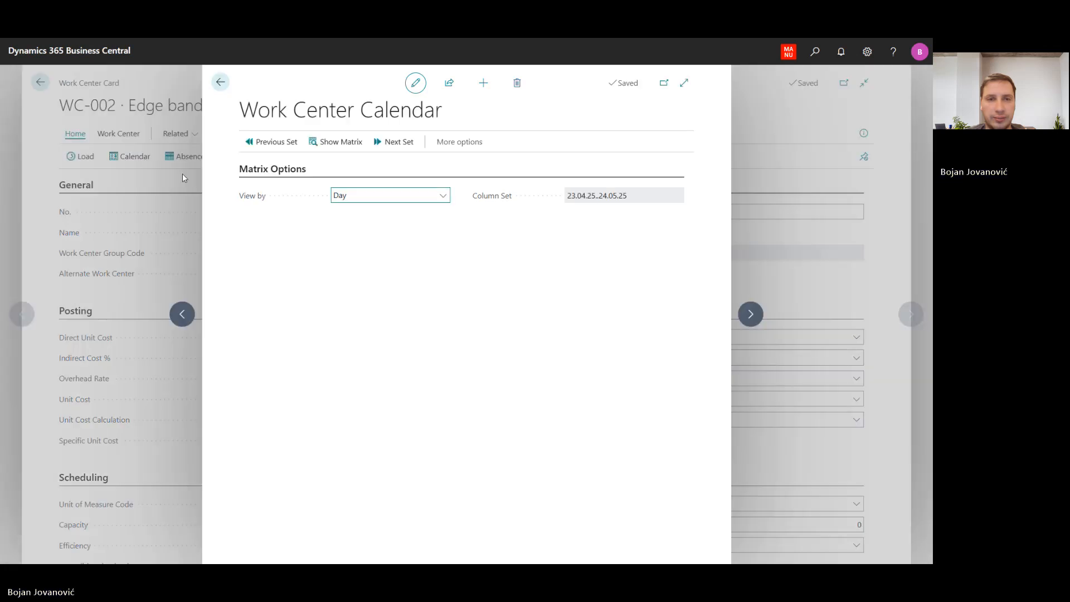
{"action": "left_click", "coordinate": [336, 143]}
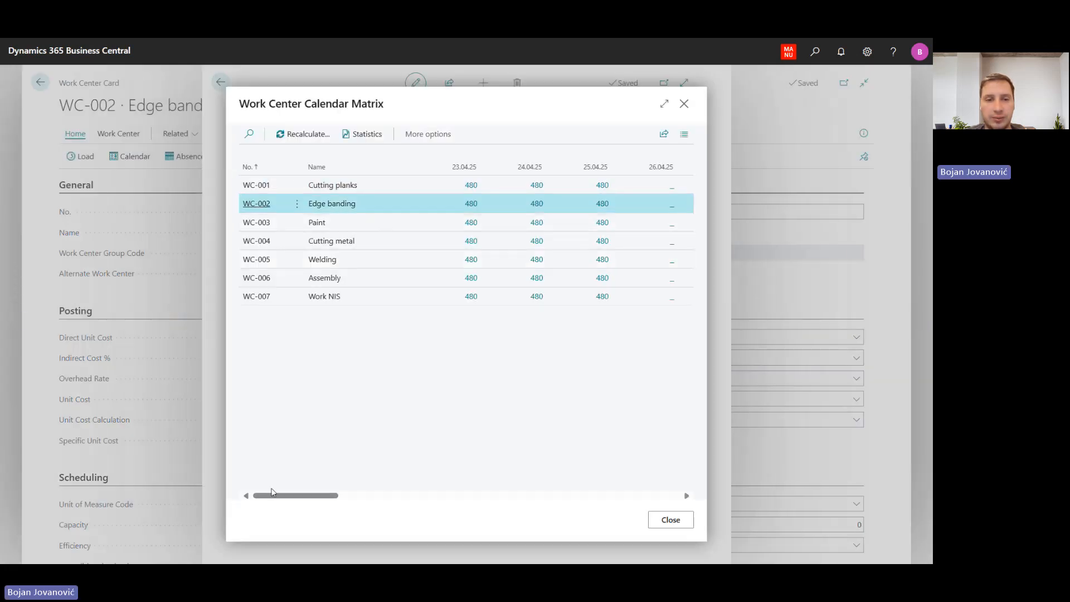
{"action": "left_click_drag", "start_coordinate": [273, 491], "coordinate": [322, 495]}
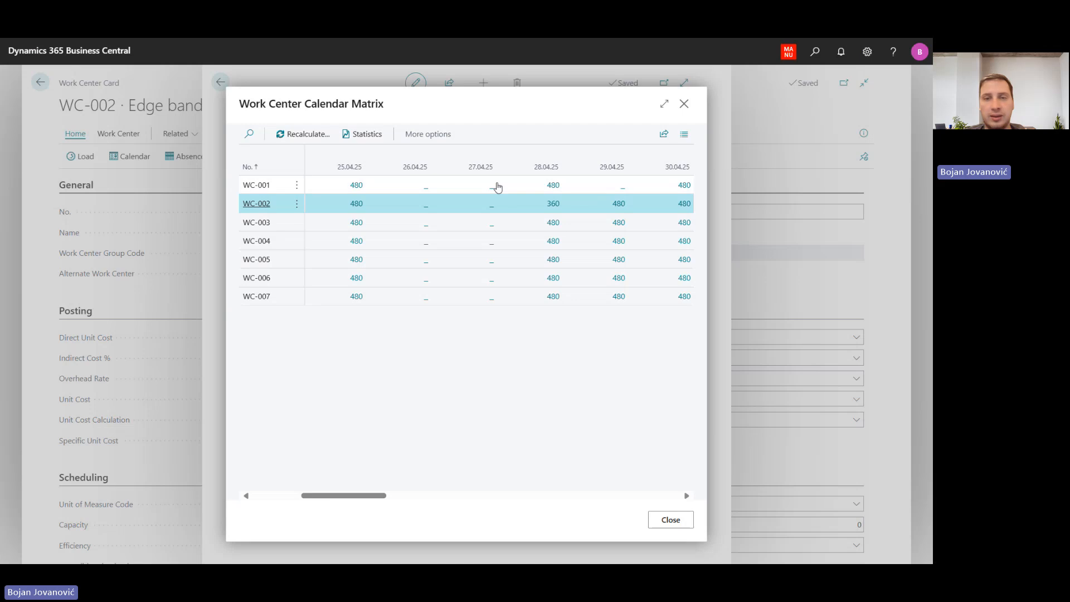
{"action": "left_click", "coordinate": [557, 210]}
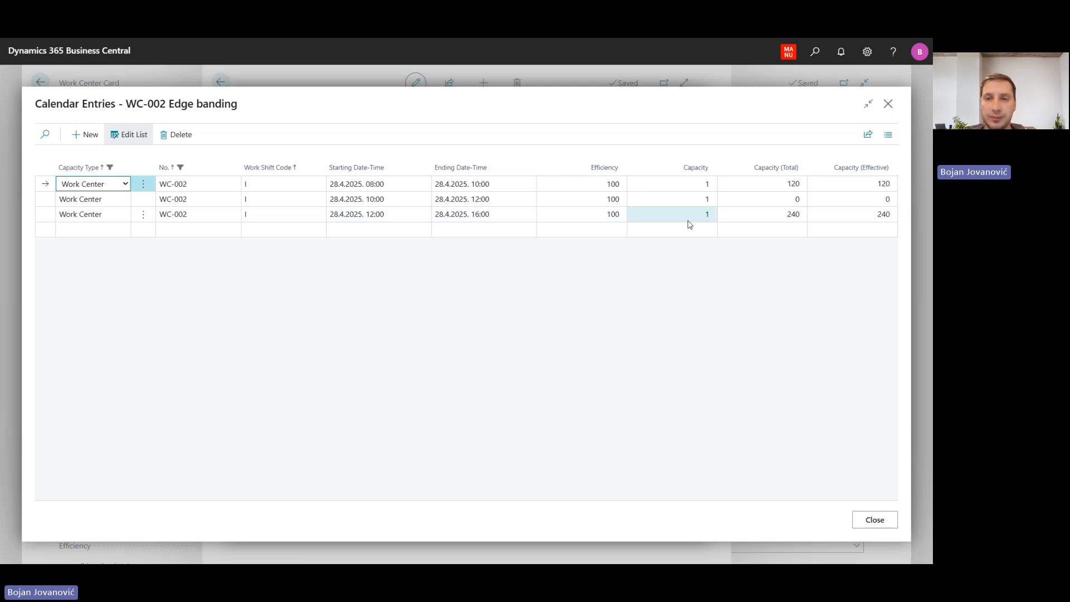
{"action": "left_click", "coordinate": [773, 216]}
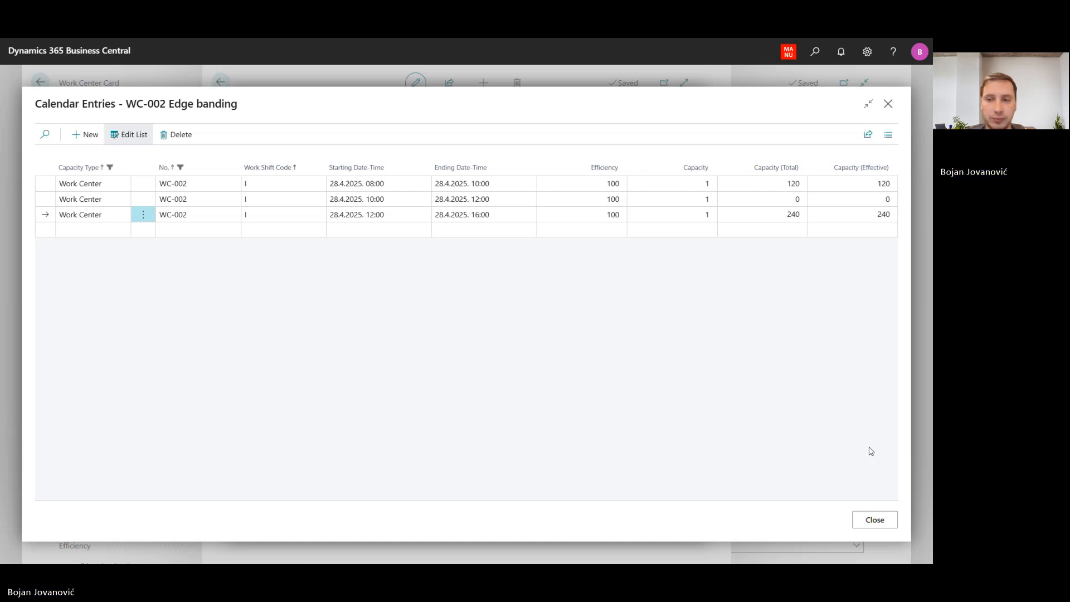
{"action": "left_click", "coordinate": [873, 519]}
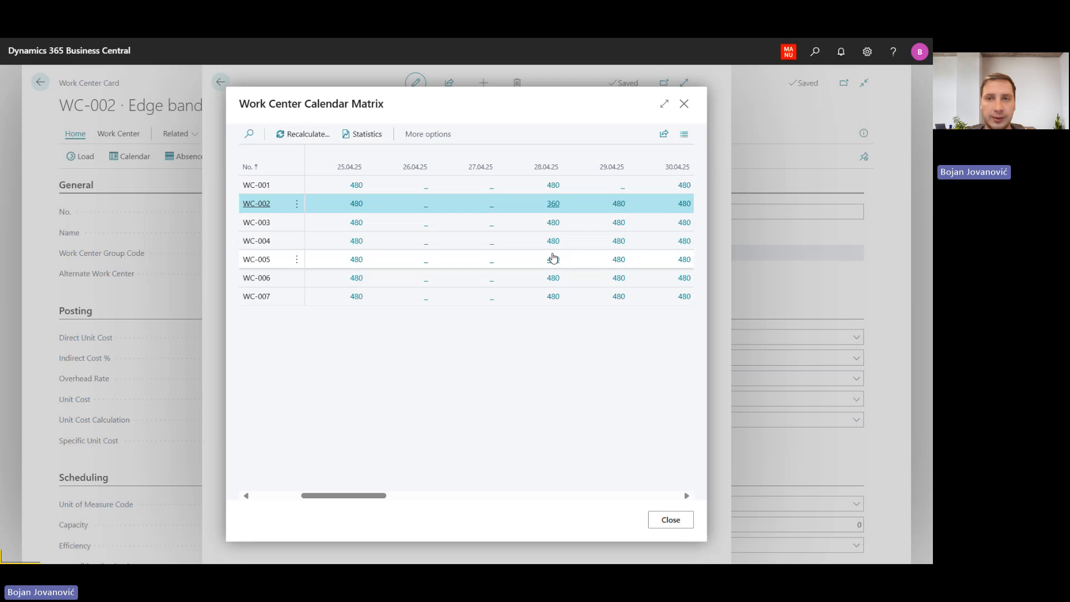
{"action": "left_click", "coordinate": [684, 104]}
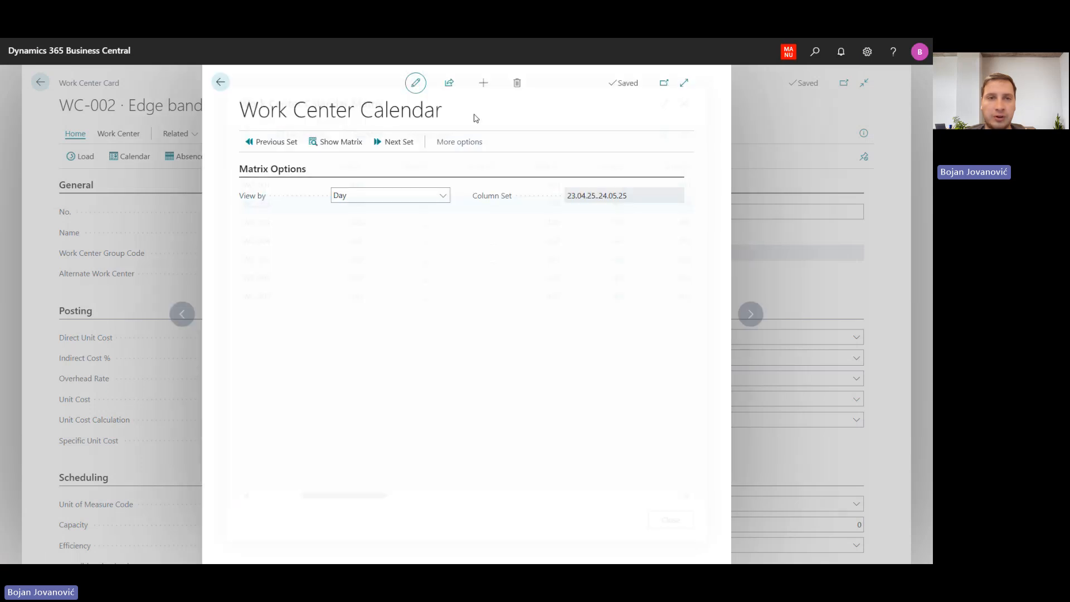
{"action": "left_click", "coordinate": [220, 82]}
{"action": "left_click", "coordinate": [41, 83]}
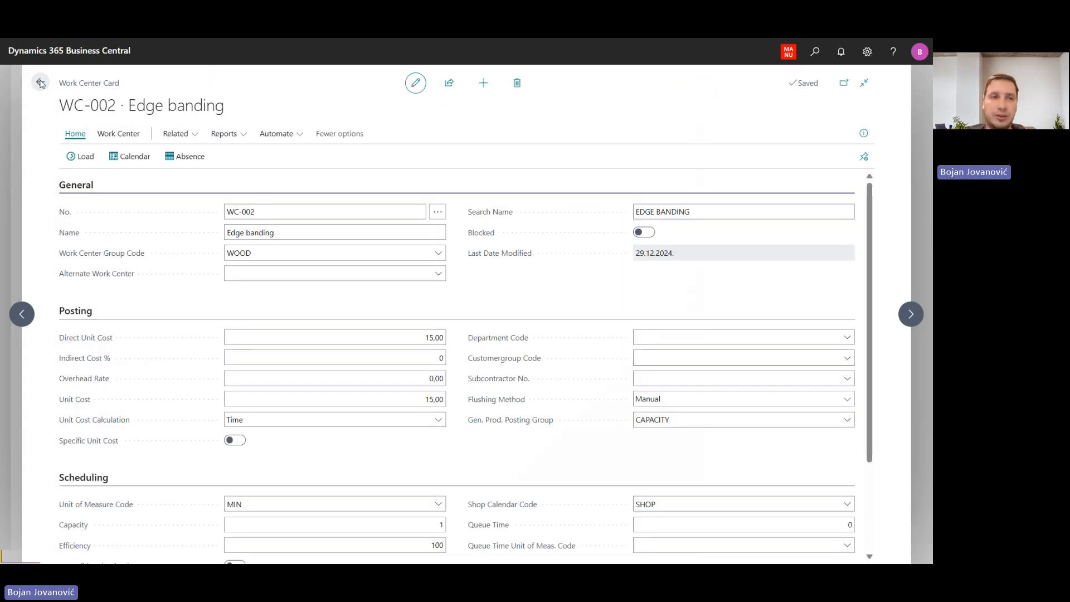
- Open the Reg. Abs. (from Work Center) task and filter it to work center WC-003
{"action": "left_click", "coordinate": [824, 63]}
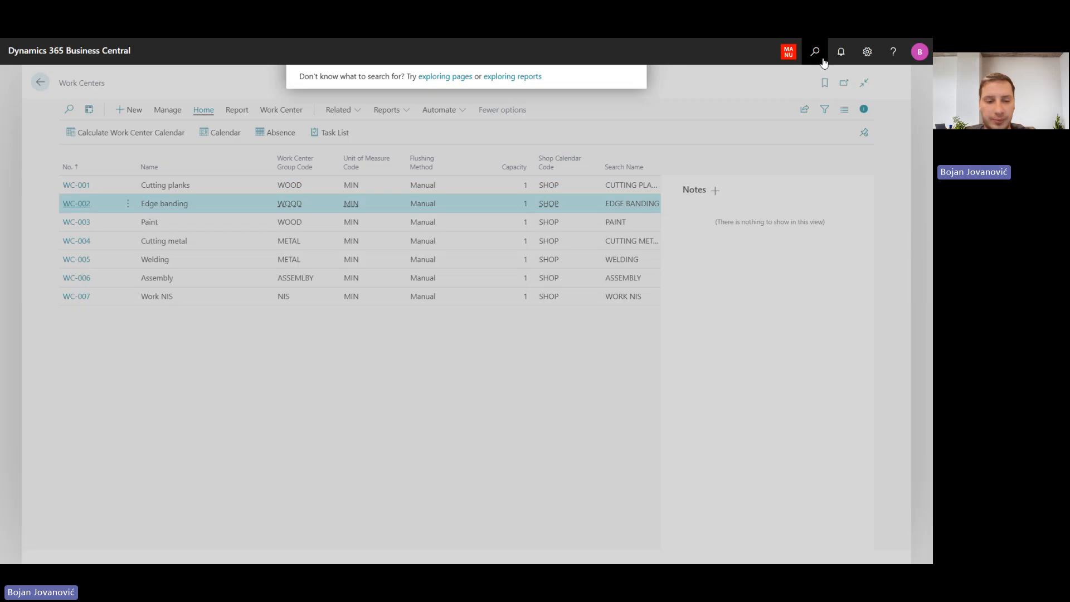
{"action": "type", "text": "reg"}
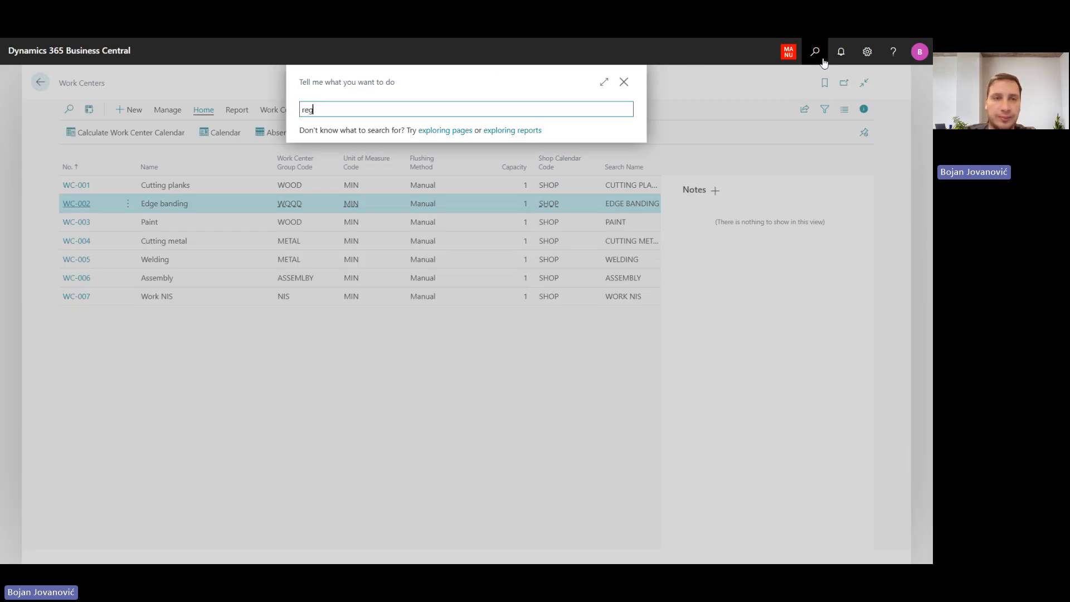
{"action": "type", "text": " abs"}
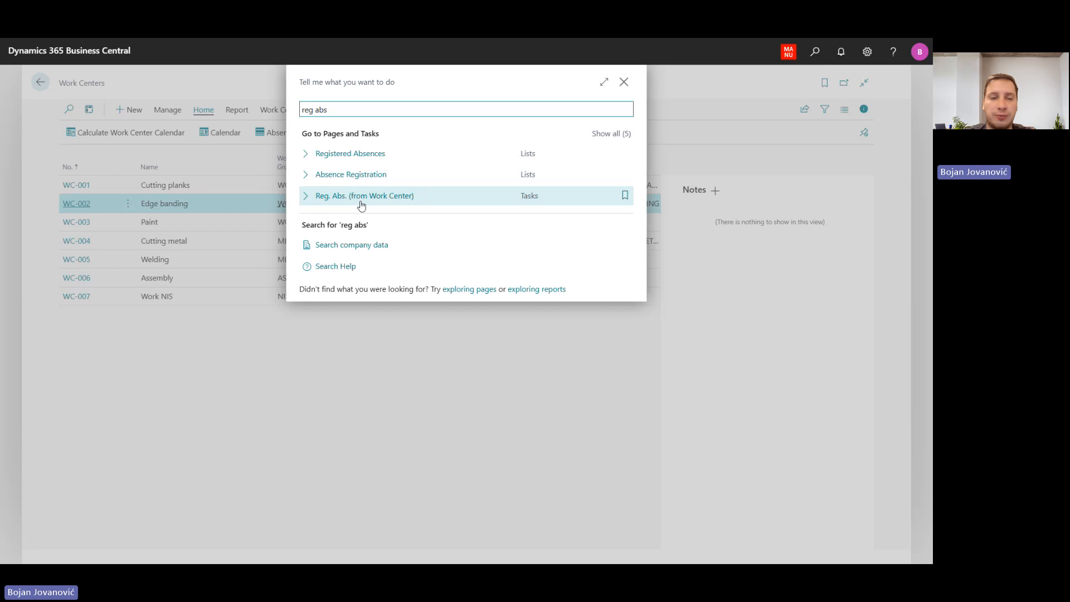
{"action": "left_click", "coordinate": [372, 200]}
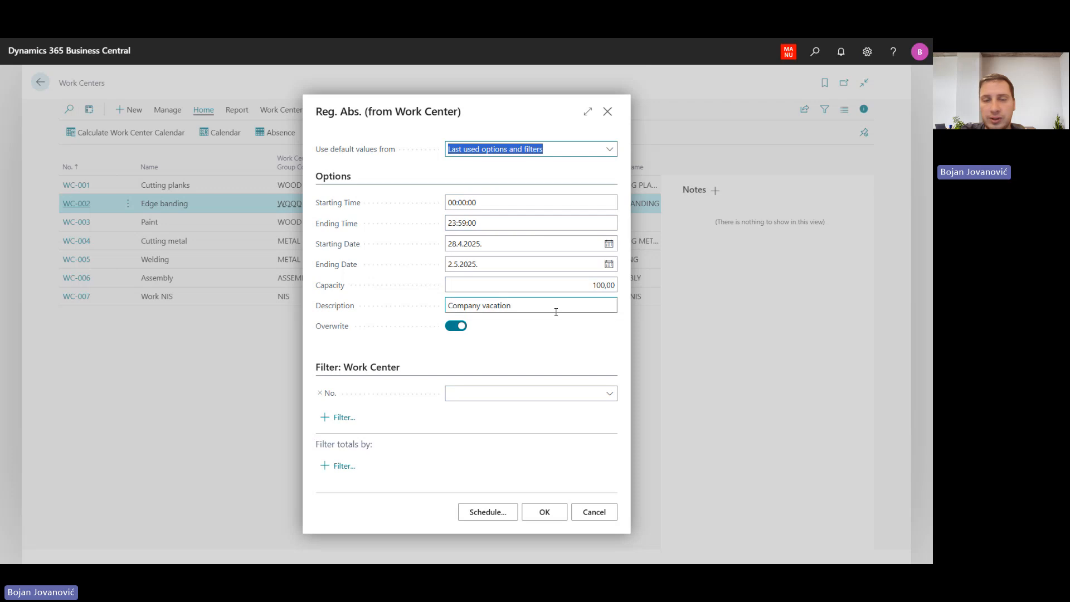
{"action": "left_click", "coordinate": [613, 396]}
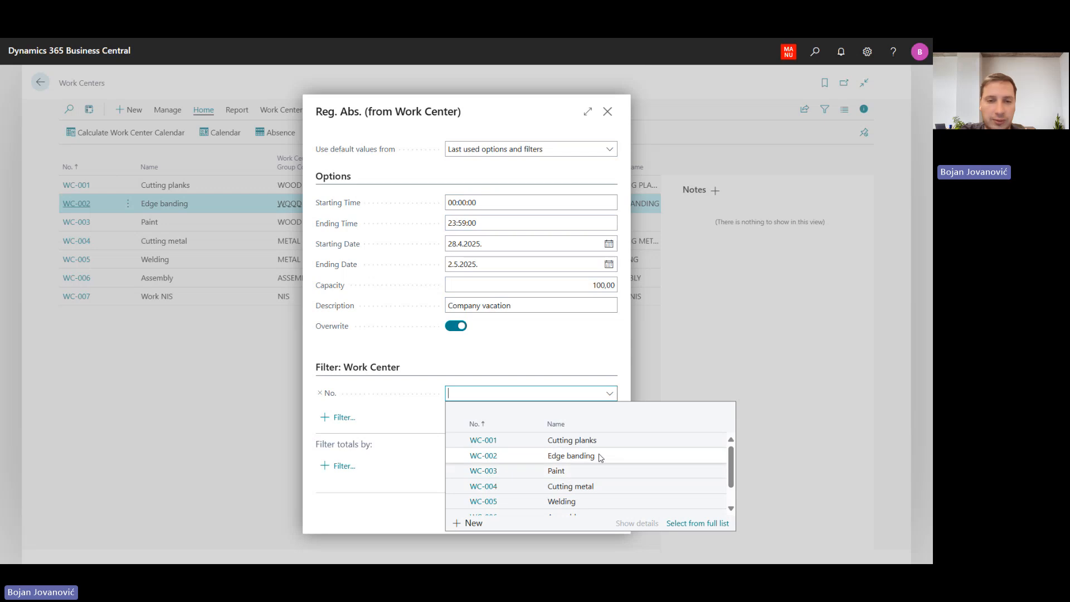
{"action": "left_click", "coordinate": [591, 472]}
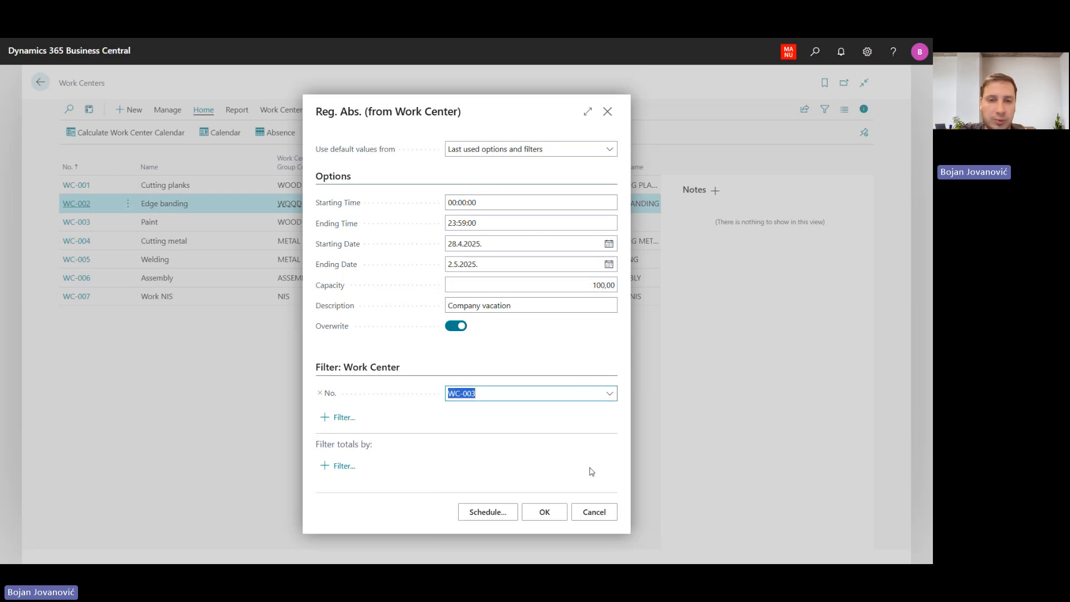
- Describe the absence as "Paint deparment" and run the registration for 28.4.2025 to 2.5.2025 with capacity 100 and Overwrite on
{"action": "left_click", "coordinate": [539, 305]}
{"action": "type", "text": "Pa"}
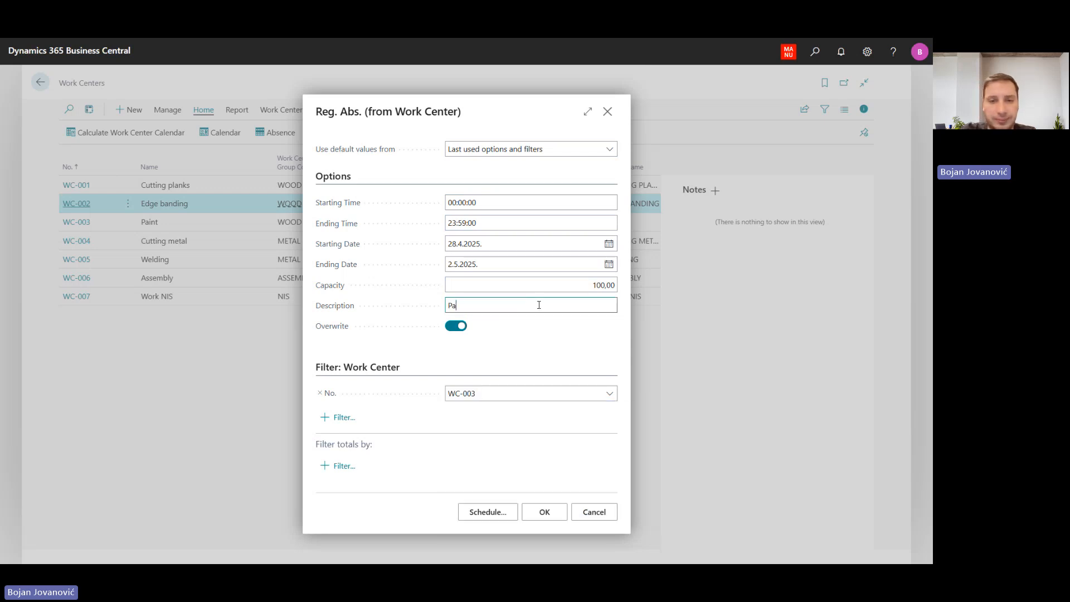
{"action": "type", "text": "int deparment"}
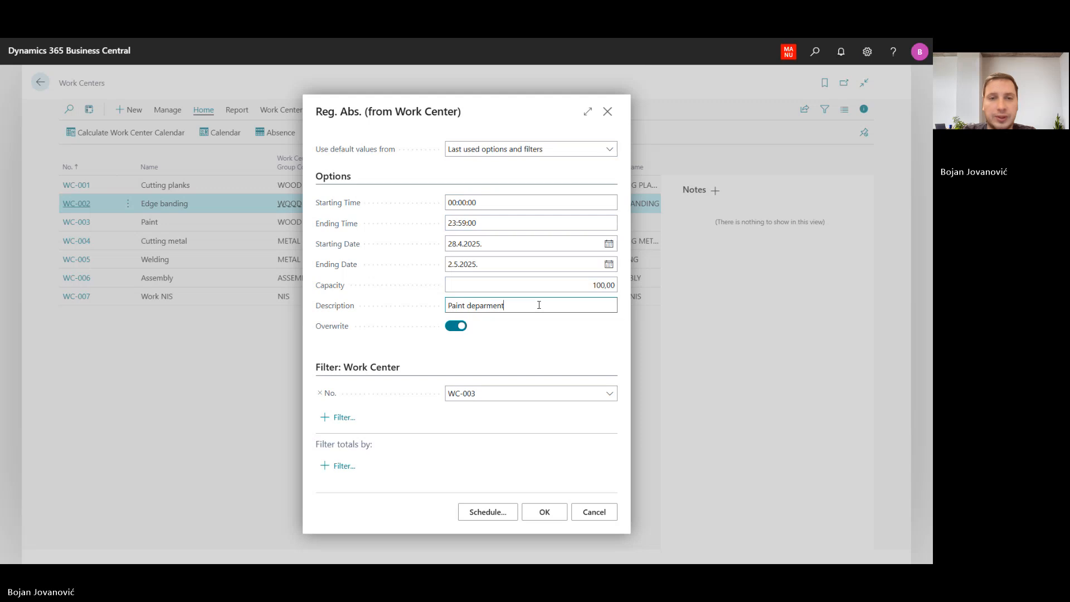
{"action": "key", "text": "Tab"}
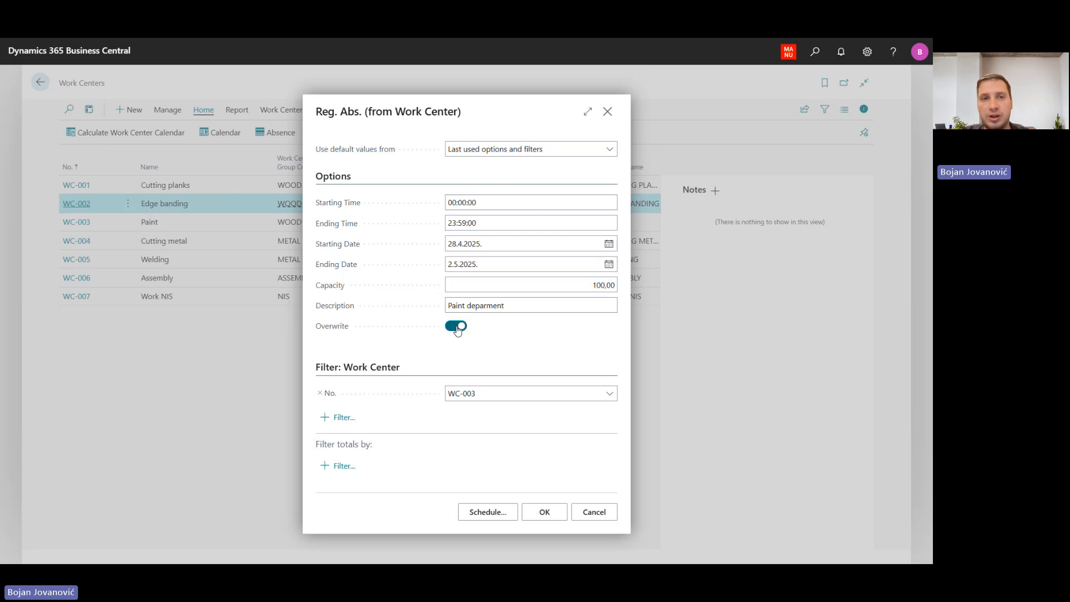
{"action": "left_click", "coordinate": [544, 511]}
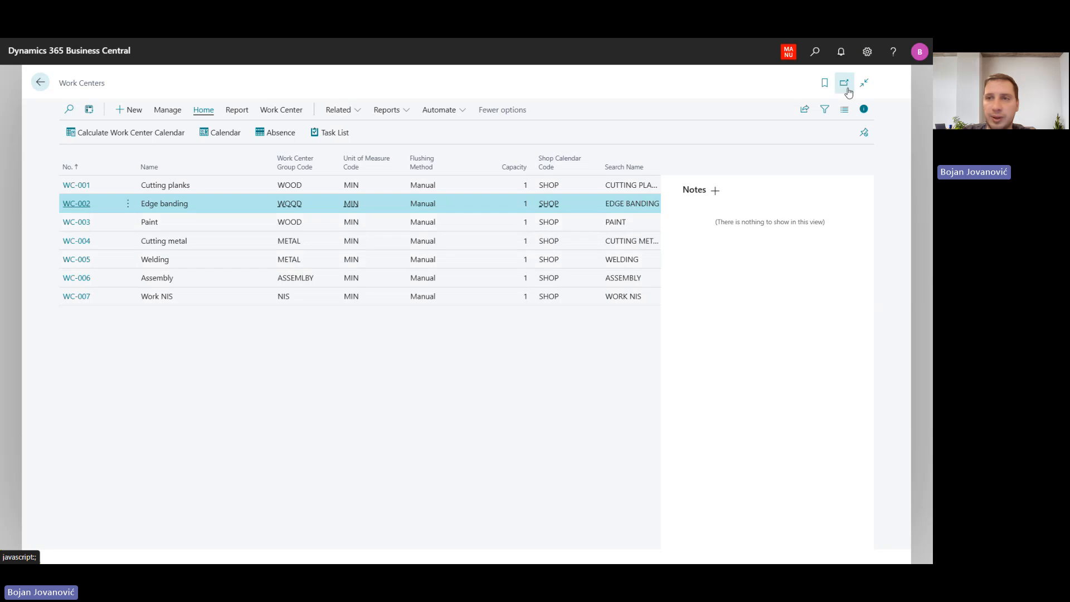
{"action": "left_click", "coordinate": [815, 52]}
{"action": "type", "text": "reg ab"}
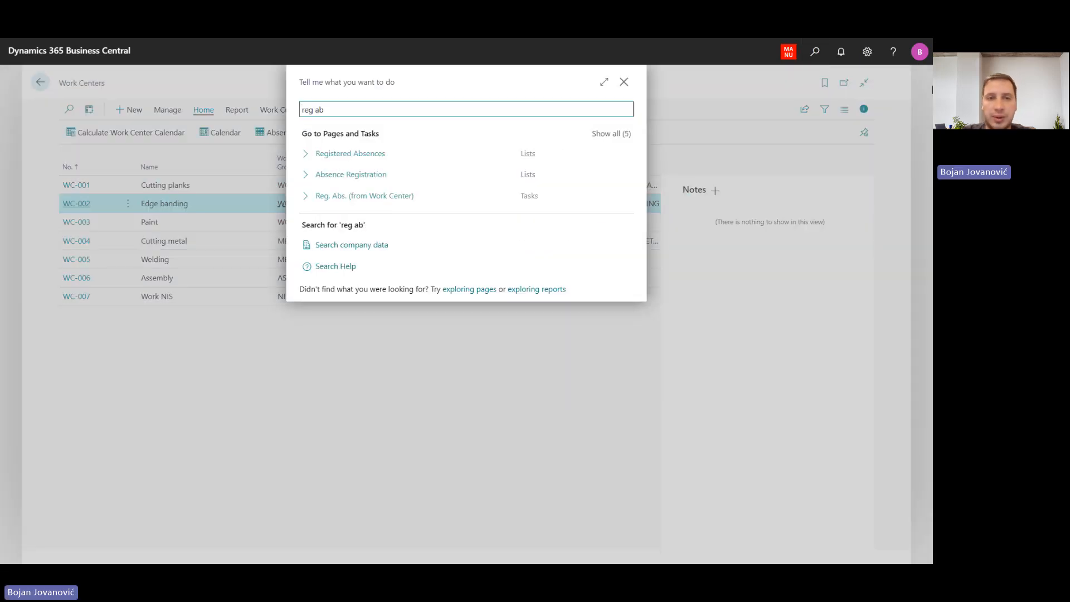
{"action": "left_click", "coordinate": [353, 182]}
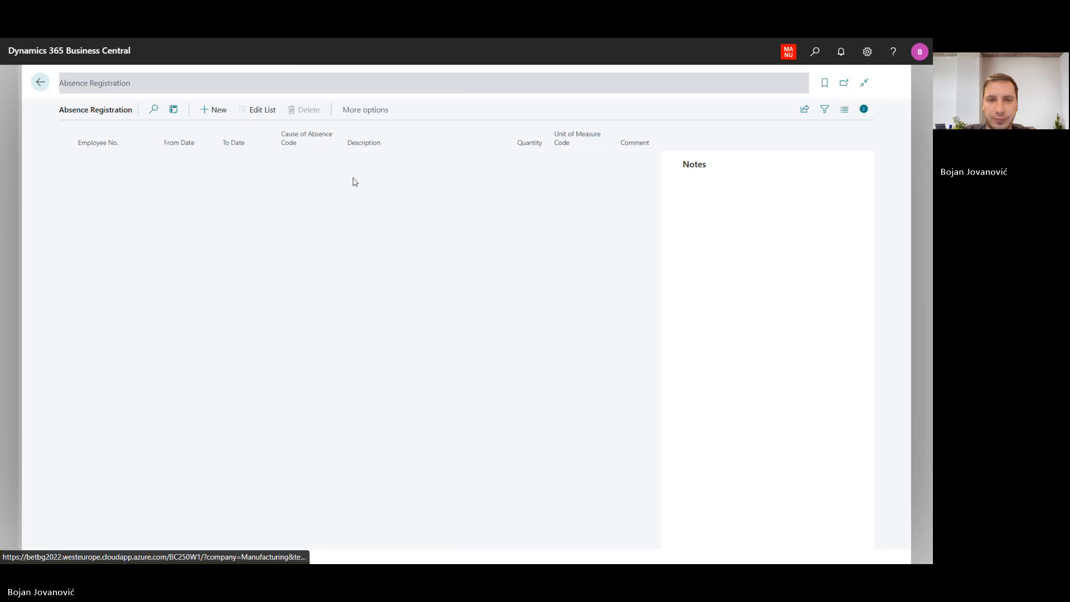
{"action": "left_click", "coordinate": [842, 81]}
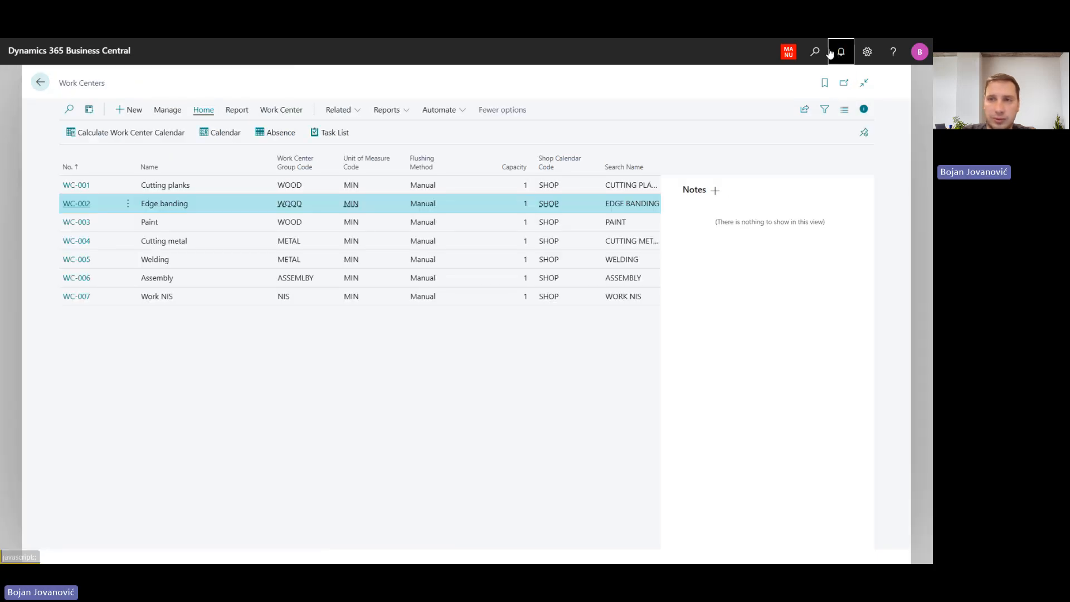
{"action": "left_click", "coordinate": [839, 52]}
- Implement all WC-003 entries in the Registered Absences list with Overwrite off, and return to the work centers list
{"action": "left_click", "coordinate": [815, 53]}
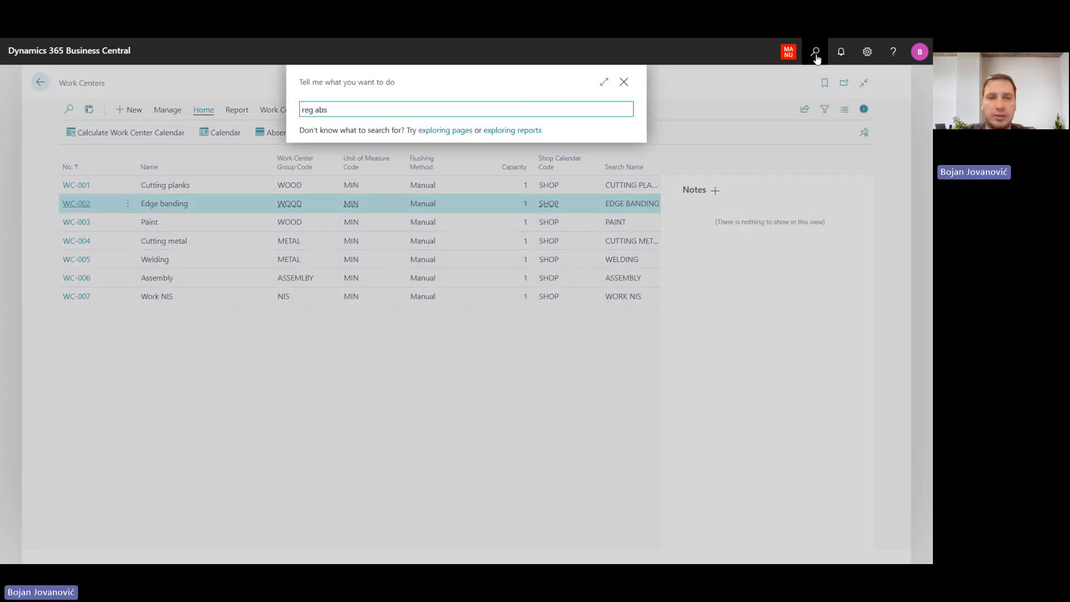
{"action": "type", "text": "reg abs"}
{"action": "left_click", "coordinate": [343, 150]}
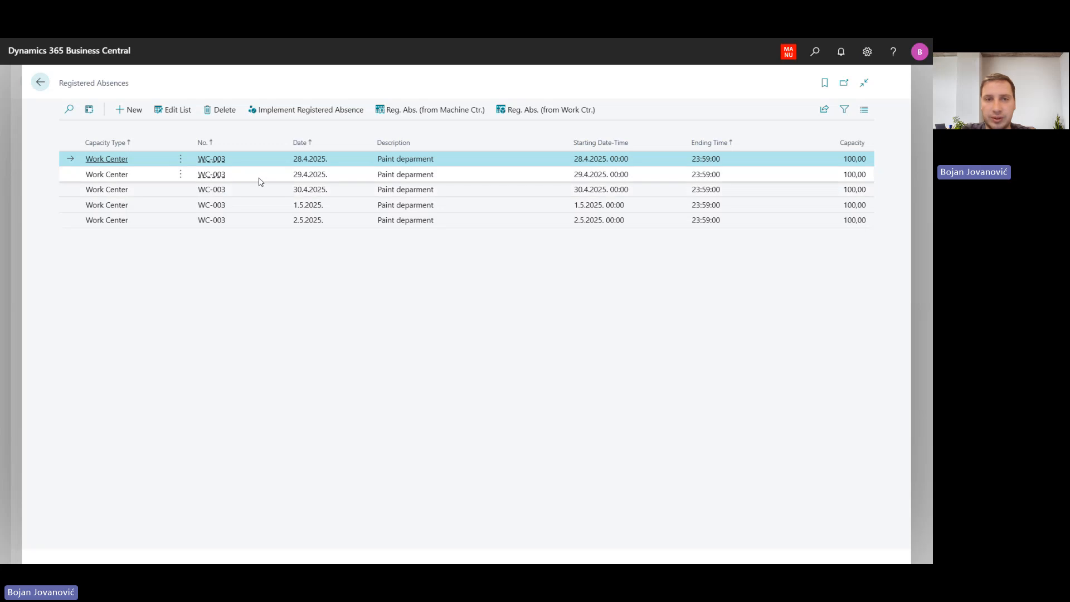
{"action": "left_click", "coordinate": [257, 178]}
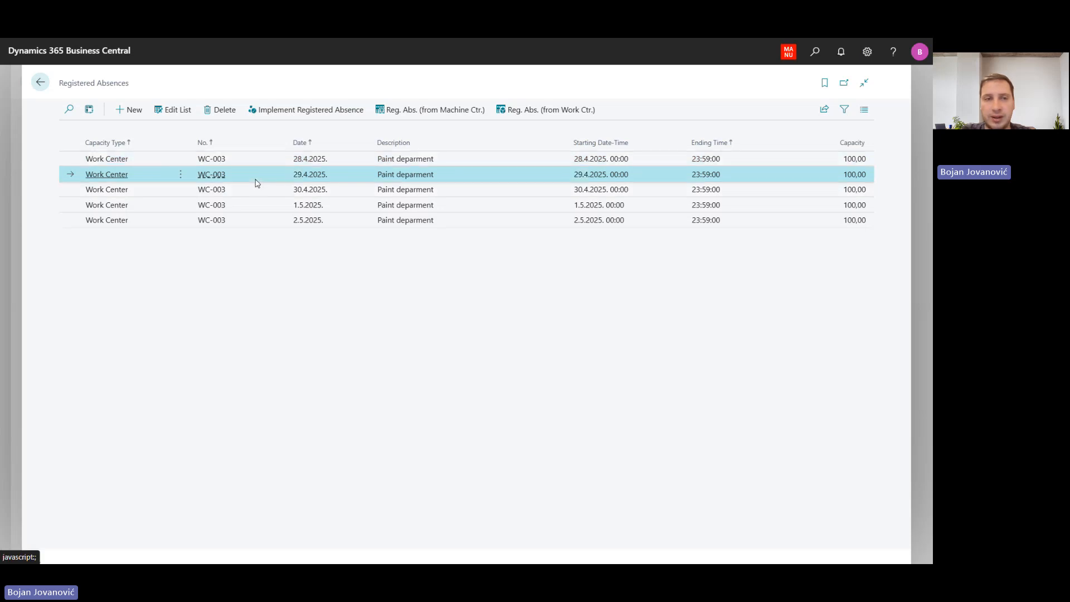
{"action": "key", "text": "ctrl+a"}
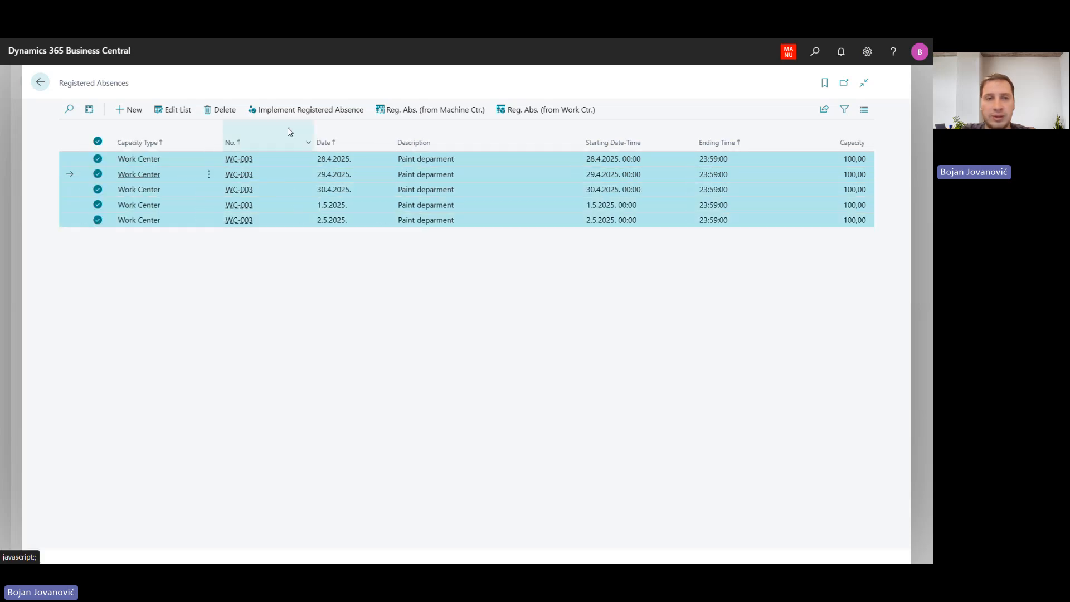
{"action": "left_click", "coordinate": [296, 114]}
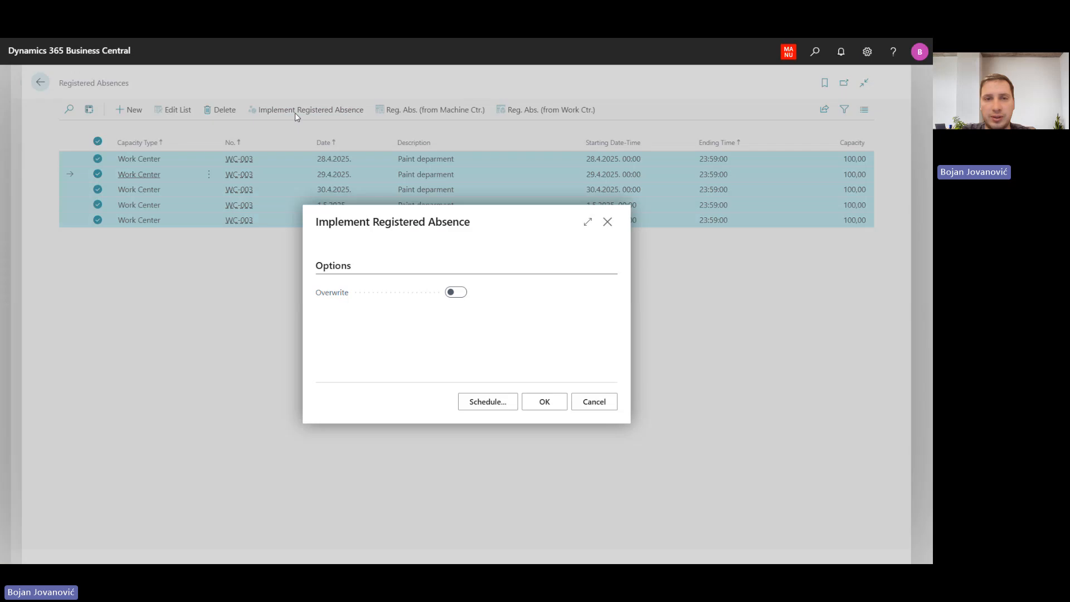
{"action": "left_click", "coordinate": [545, 402]}
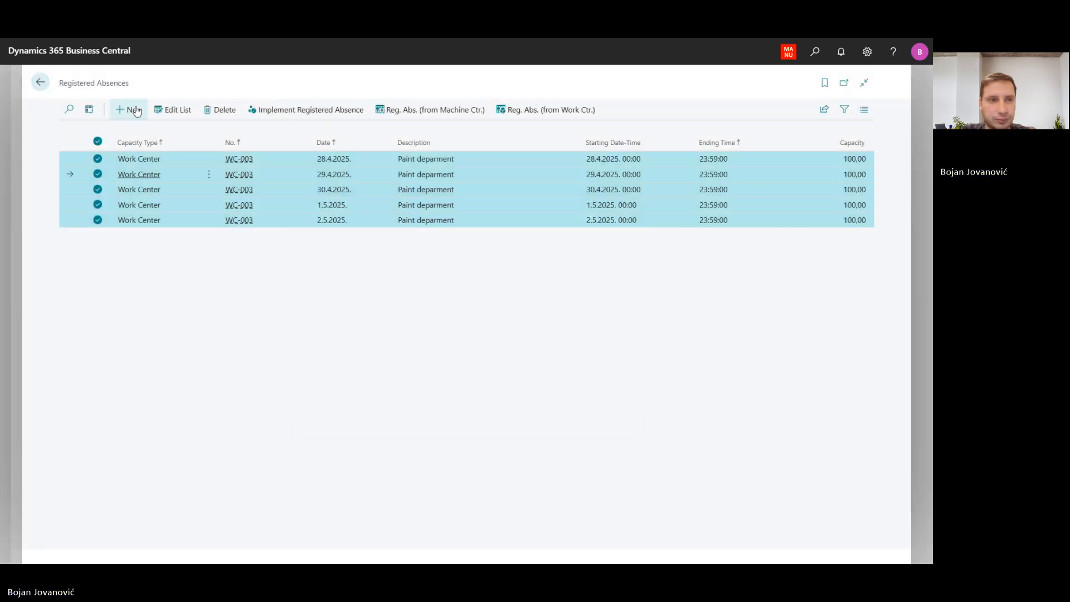
{"action": "left_click", "coordinate": [40, 82]}
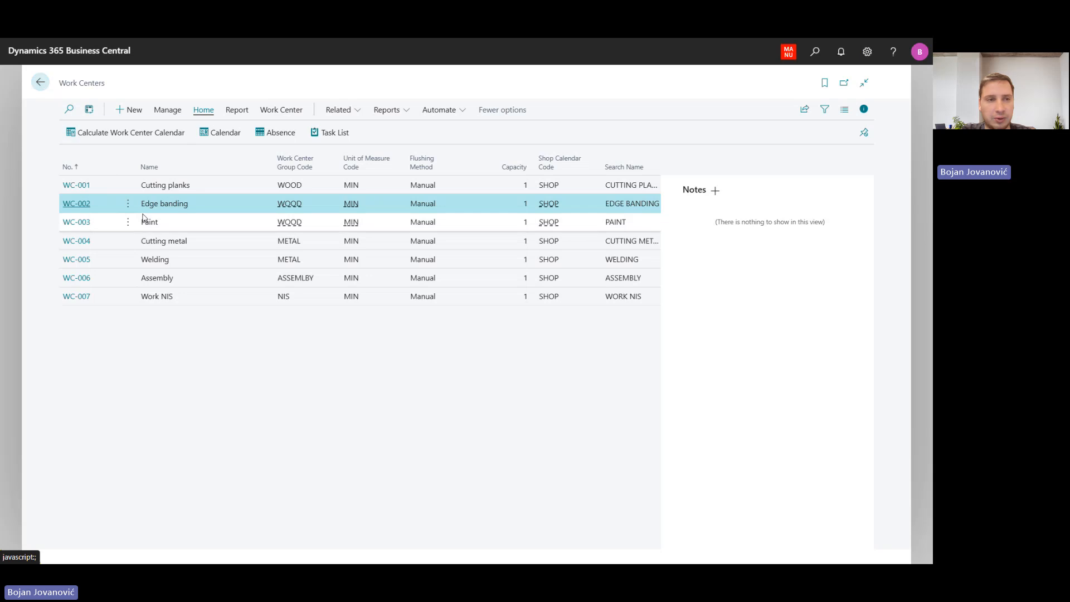
- Open the capacity absences of WC-003 Paint, select all the entries and try to update them together
{"action": "left_click", "coordinate": [78, 223]}
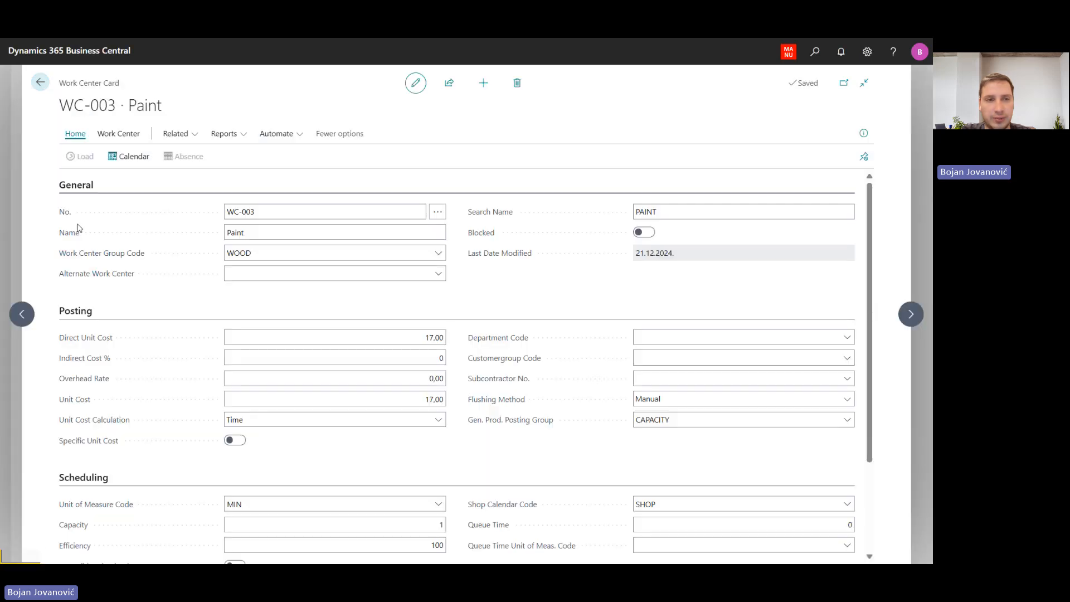
{"action": "left_click", "coordinate": [186, 156]}
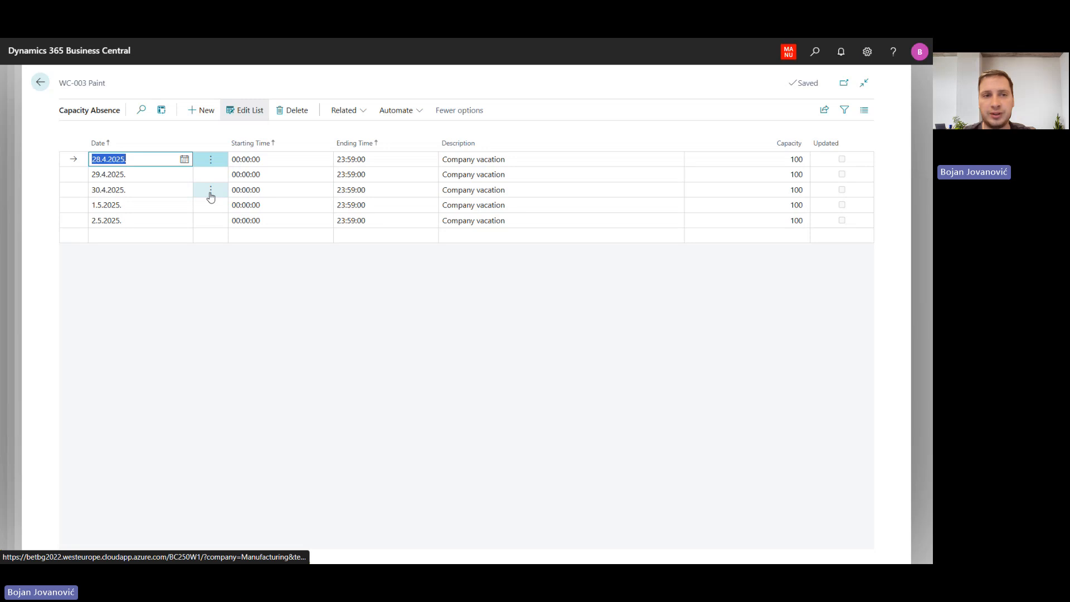
{"action": "left_click", "coordinate": [352, 113]}
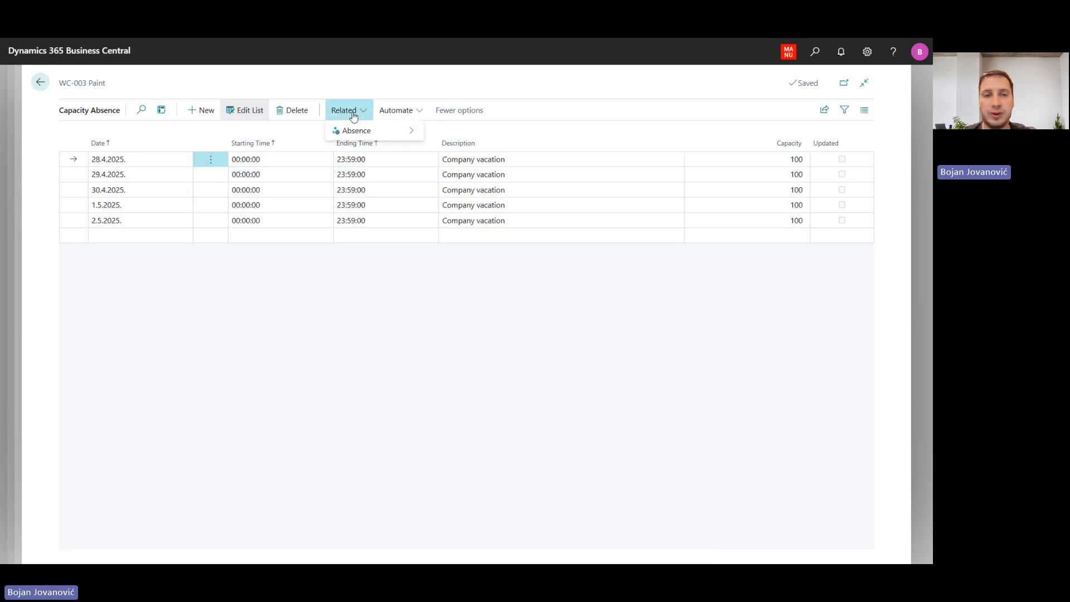
{"action": "left_click", "coordinate": [211, 205]}
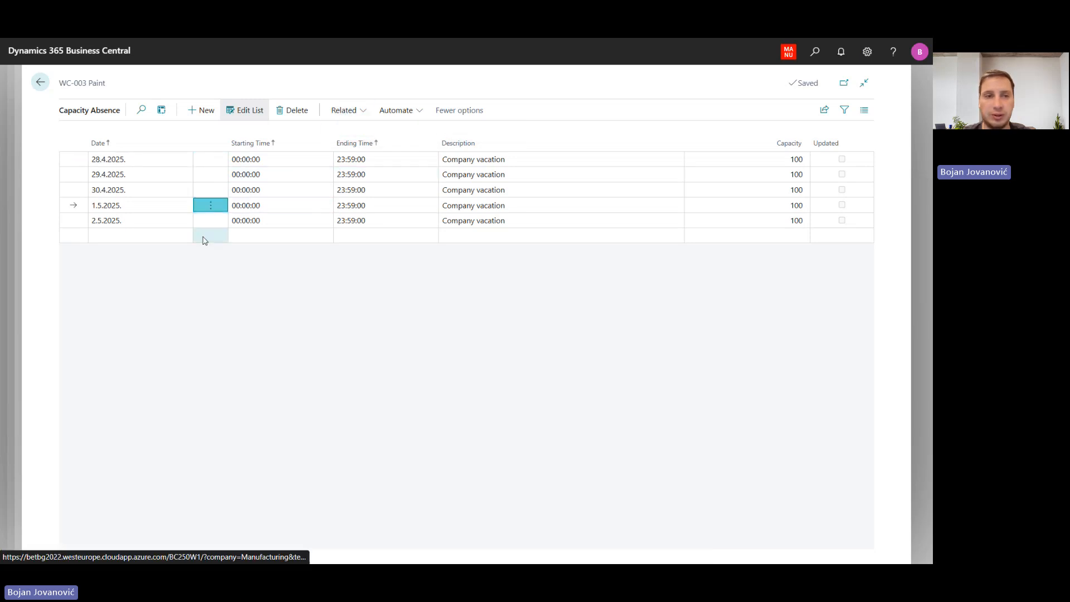
{"action": "left_click", "coordinate": [211, 220]}
{"action": "left_click", "coordinate": [198, 257]}
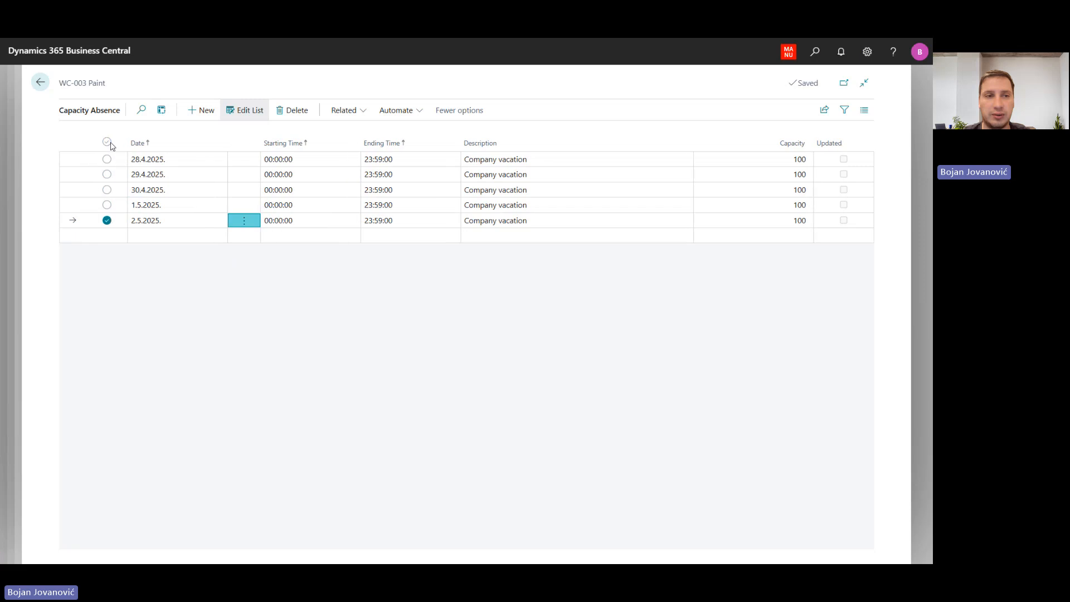
{"action": "left_click", "coordinate": [106, 142]}
{"action": "left_click", "coordinate": [343, 110]}
{"action": "mouse_move", "coordinate": [406, 131]}
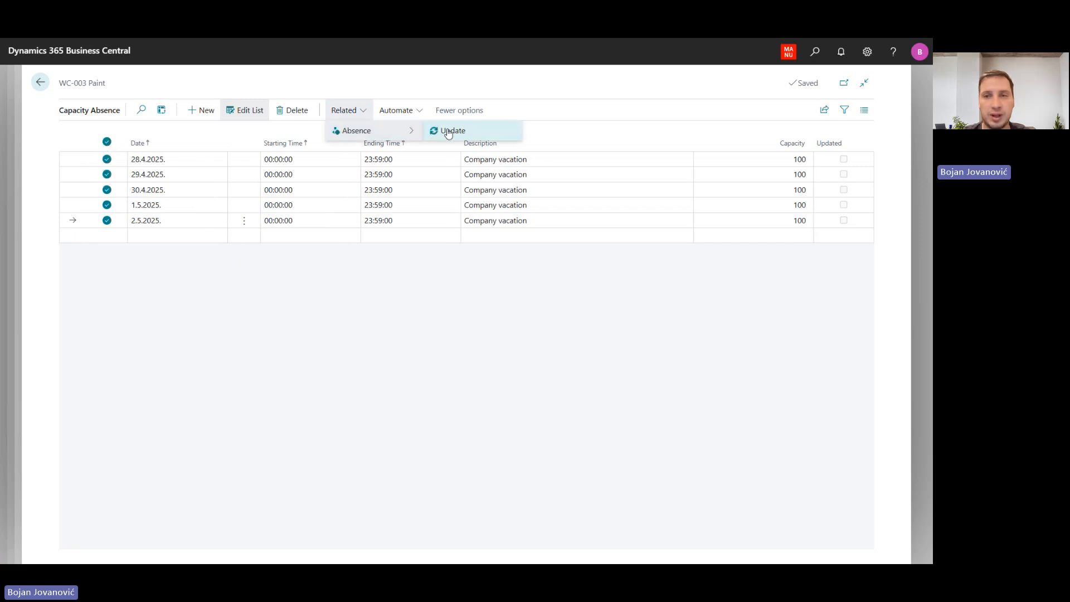
{"action": "left_click", "coordinate": [448, 131]}
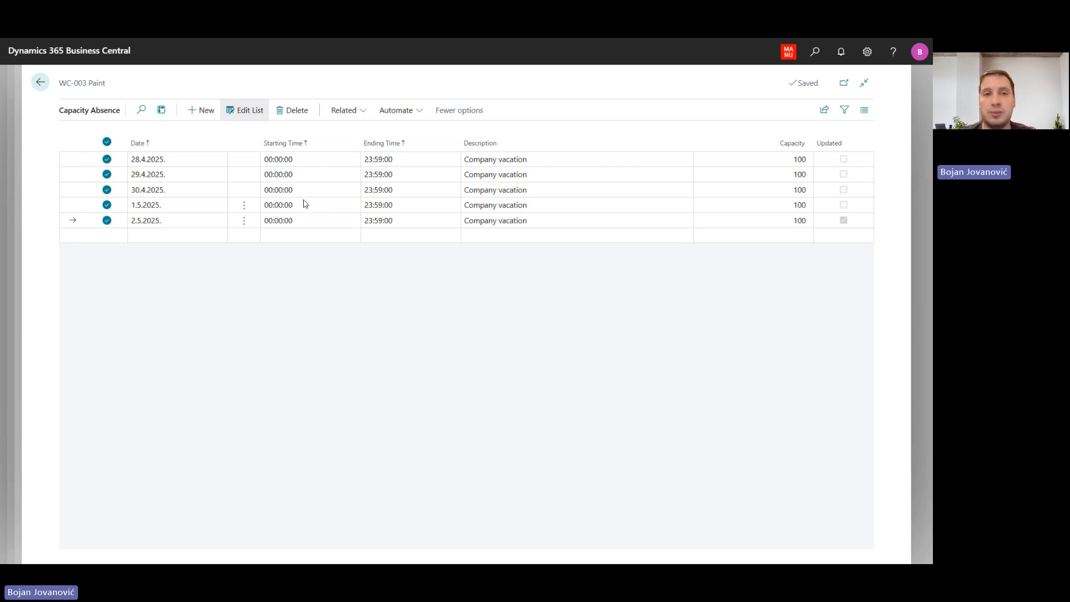
- Update the 28.4.2025 and 29.4.2025 absence entries of WC-003 individually
{"action": "left_click", "coordinate": [304, 164]}
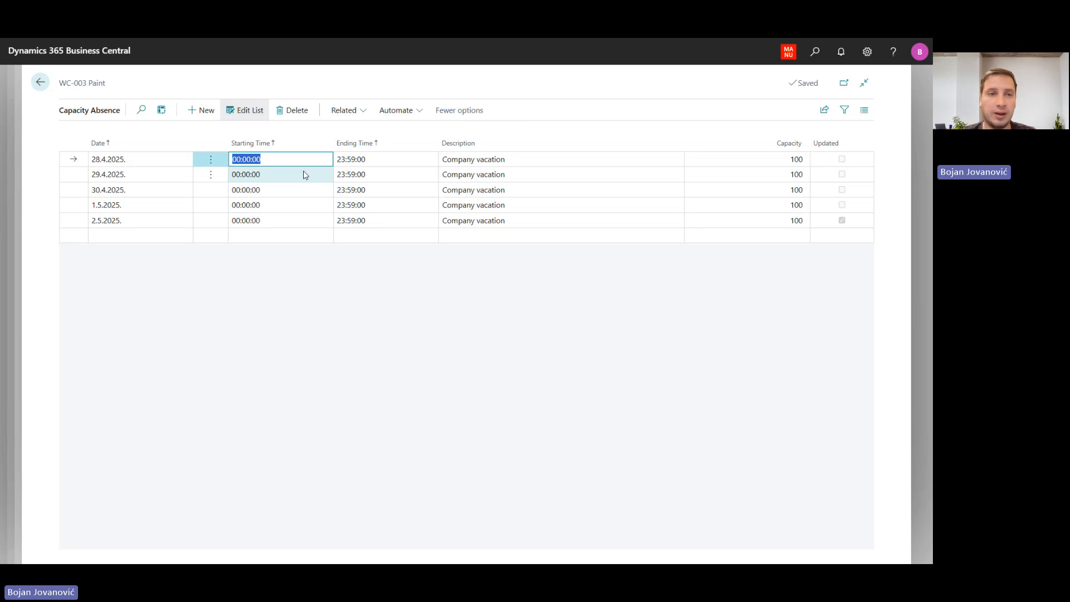
{"action": "left_click", "coordinate": [339, 111]}
{"action": "mouse_move", "coordinate": [408, 130]}
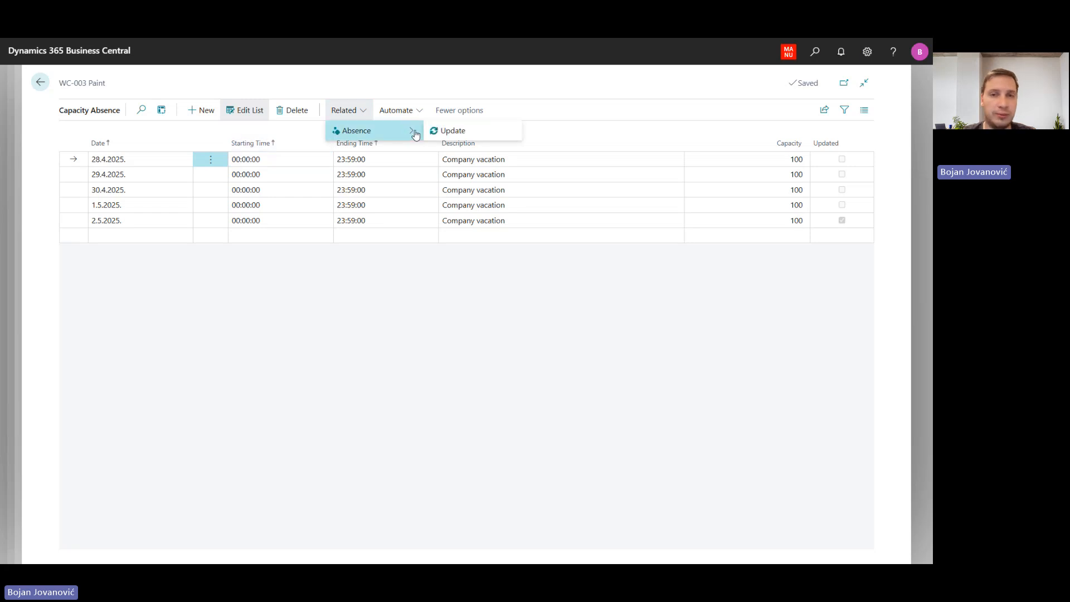
{"action": "left_click", "coordinate": [443, 133]}
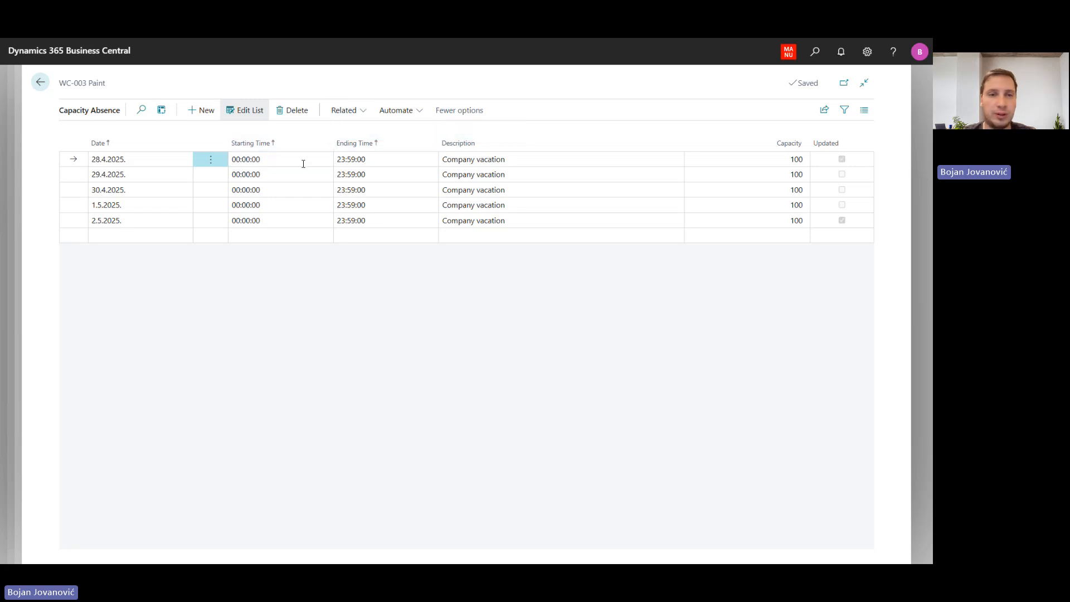
{"action": "left_click", "coordinate": [339, 114]}
{"action": "mouse_move", "coordinate": [385, 132]}
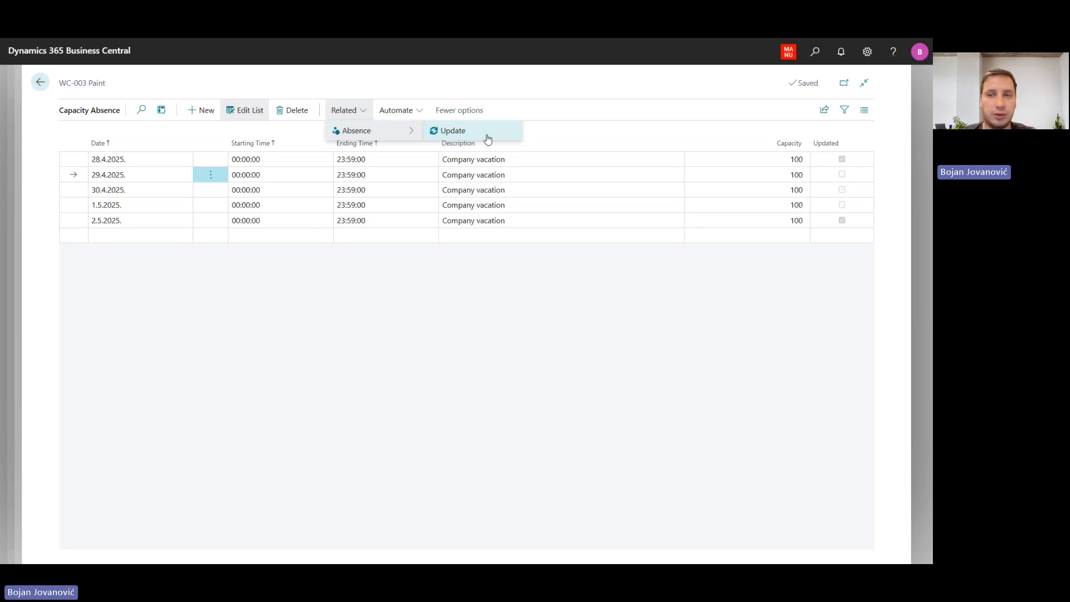
{"action": "left_click", "coordinate": [485, 139]}
- Update the 30.4.2025 and 1.5.2025 absence entries of WC-003 individually, and return to its work center card
{"action": "left_click", "coordinate": [277, 188]}
{"action": "left_click", "coordinate": [355, 111]}
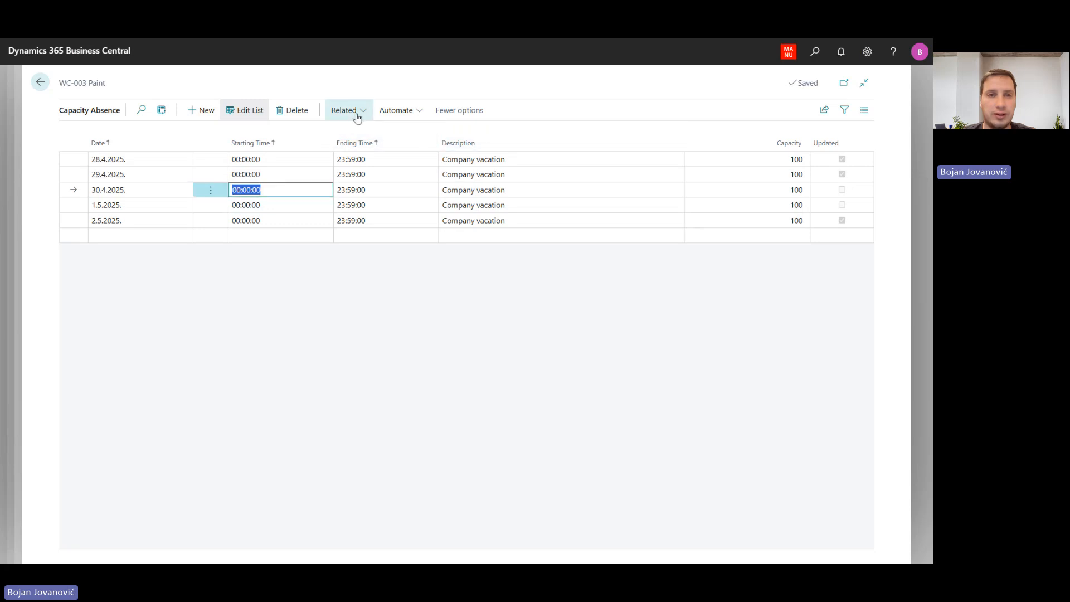
{"action": "left_click", "coordinate": [470, 135]}
{"action": "left_click", "coordinate": [266, 203]}
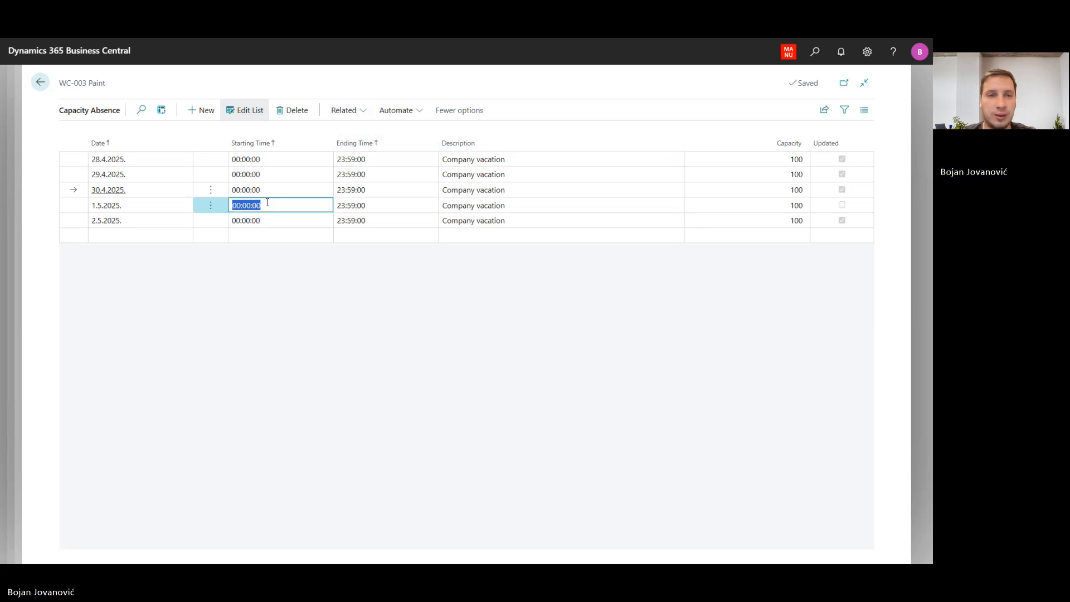
{"action": "left_click", "coordinate": [358, 114]}
{"action": "left_click", "coordinate": [454, 130]}
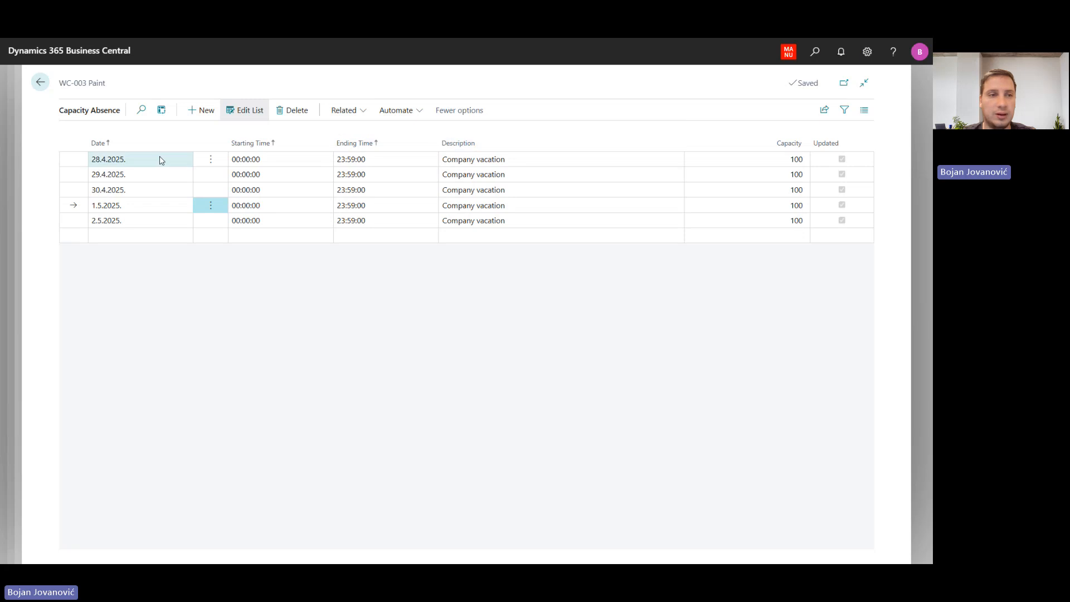
{"action": "left_click", "coordinate": [40, 82]}
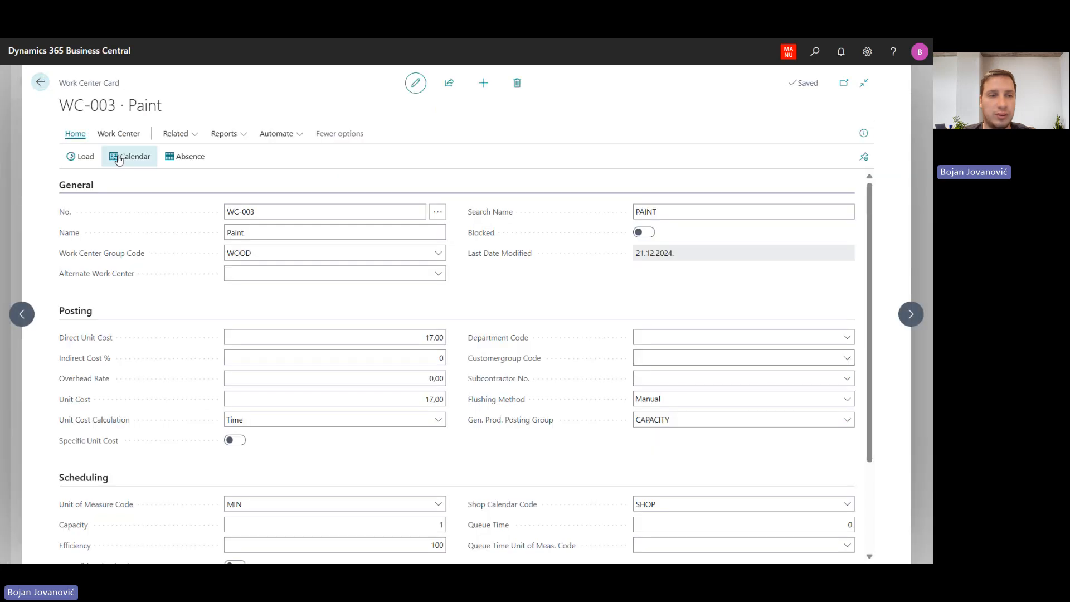
- Check the WC-003 capacity for 28.04.25 to 02.05.25 in the work center calendar matrix, and view the calendar entries of 30.04.25
{"action": "left_click", "coordinate": [129, 156]}
{"action": "left_click", "coordinate": [334, 147]}
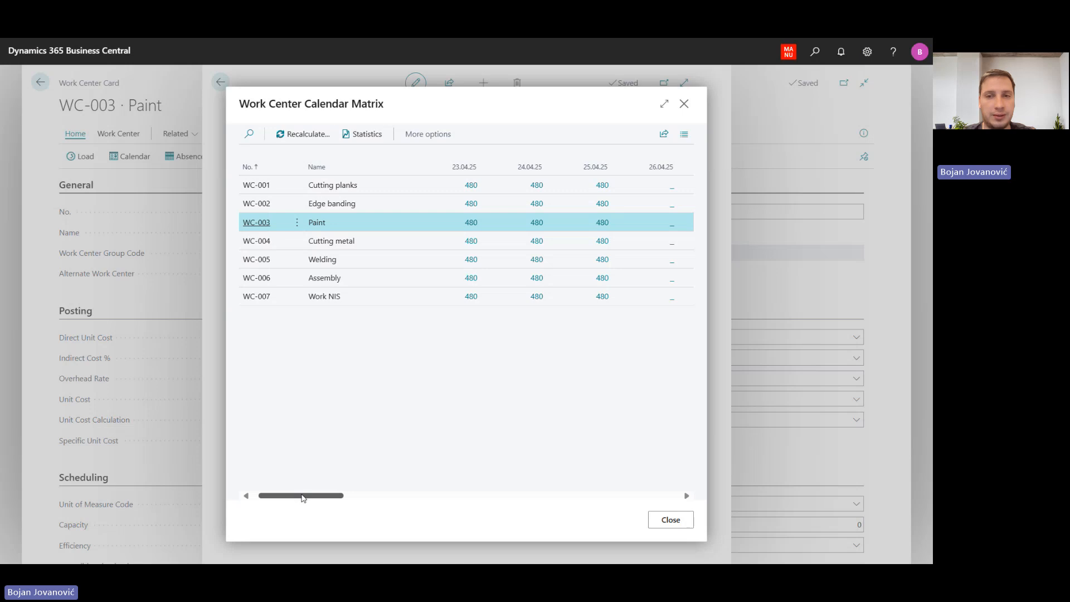
{"action": "left_click_drag", "start_coordinate": [301, 495], "coordinate": [379, 495]}
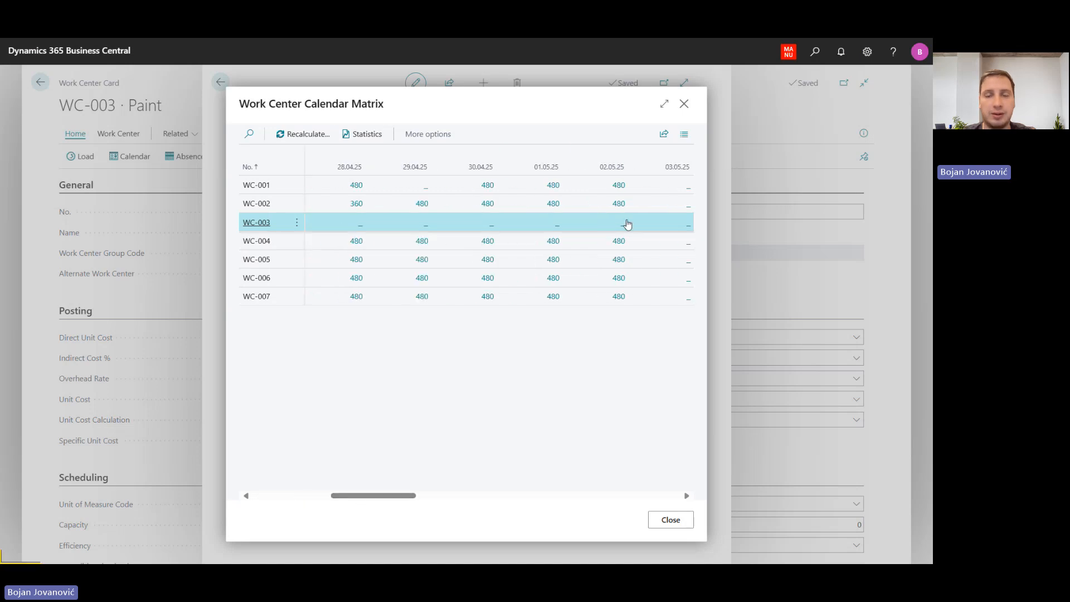
{"action": "left_click", "coordinate": [491, 227]}
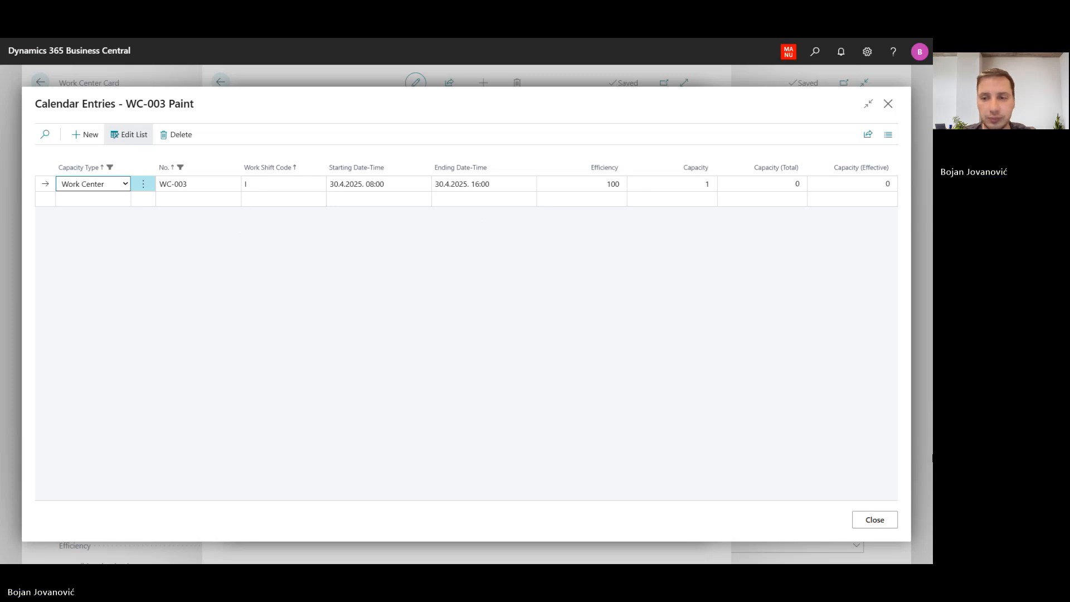
{"action": "left_click", "coordinate": [875, 519]}
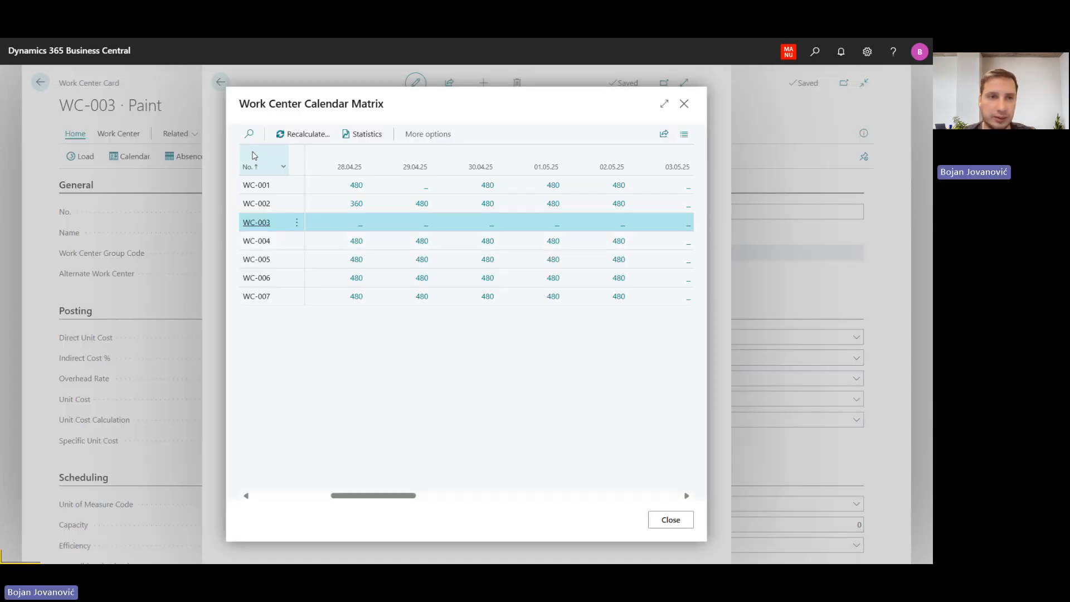
- Leave the calendar and work center pages, then find and open the Capacity Journals page
{"action": "left_click", "coordinate": [682, 523]}
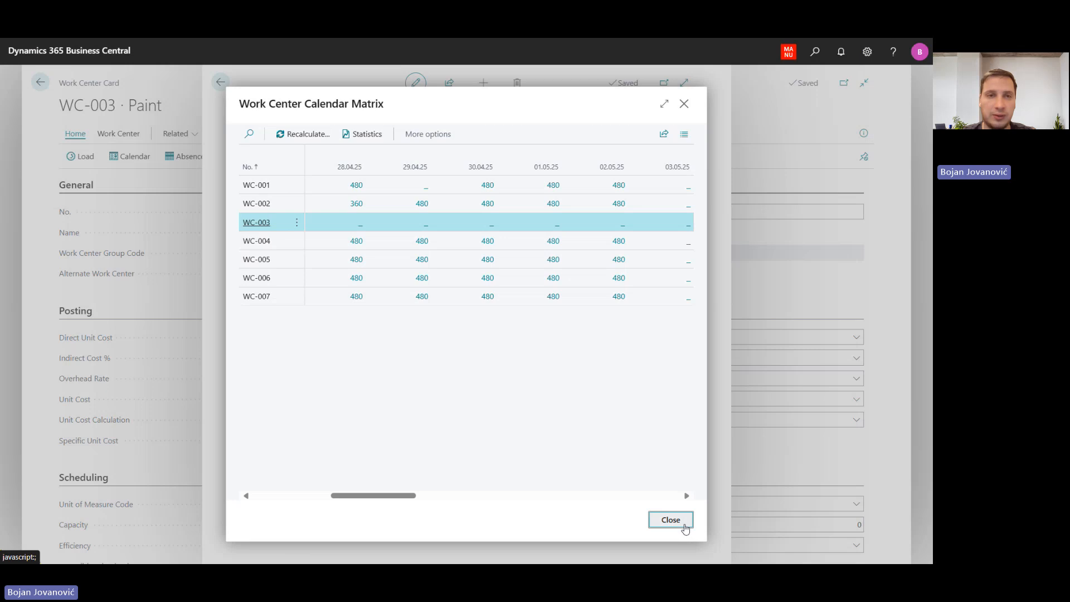
{"action": "left_click", "coordinate": [221, 82]}
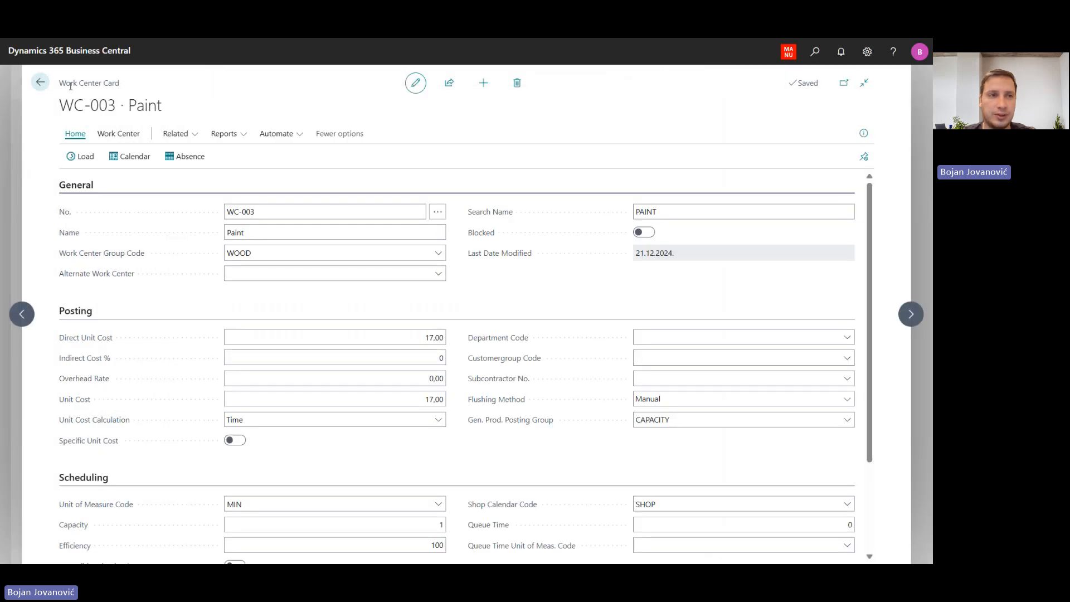
{"action": "left_click", "coordinate": [40, 84]}
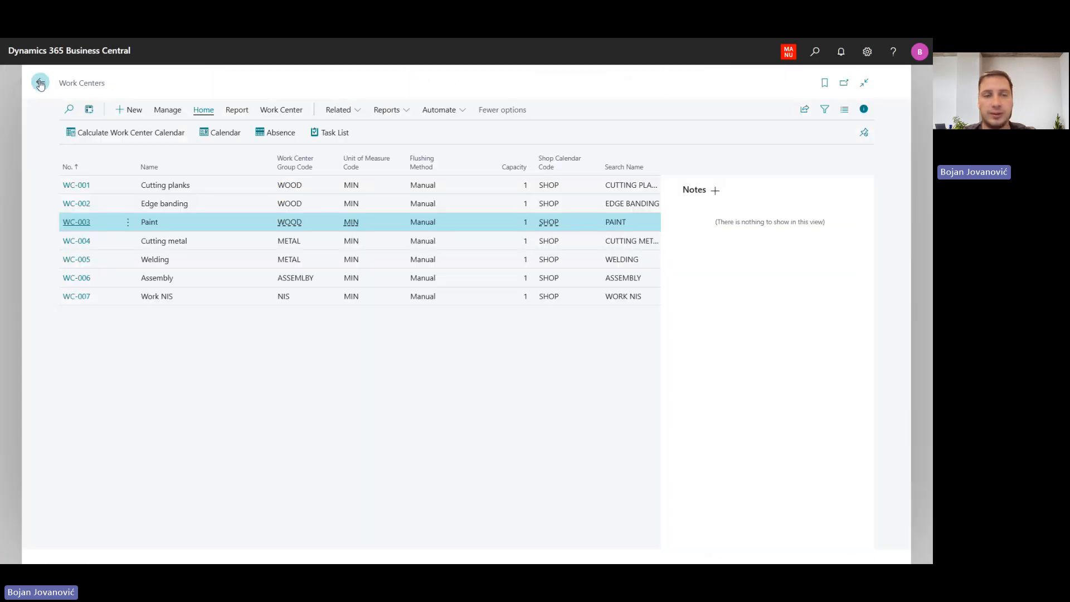
{"action": "left_click", "coordinate": [40, 84]}
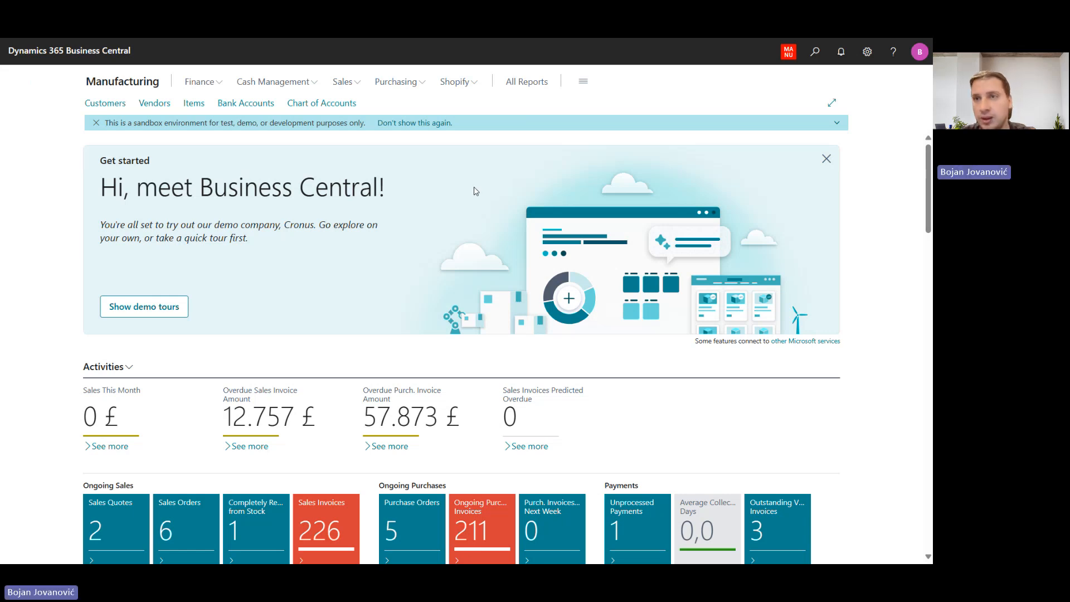
{"action": "left_click", "coordinate": [824, 56]}
{"action": "type", "text": "c"}
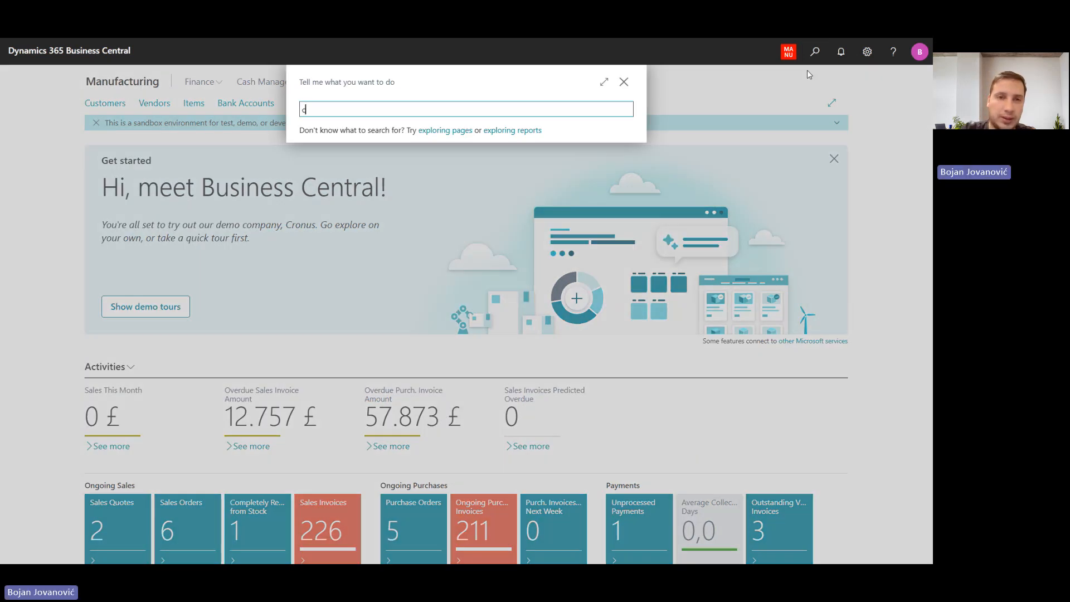
{"action": "type", "text": "apacity journal"}
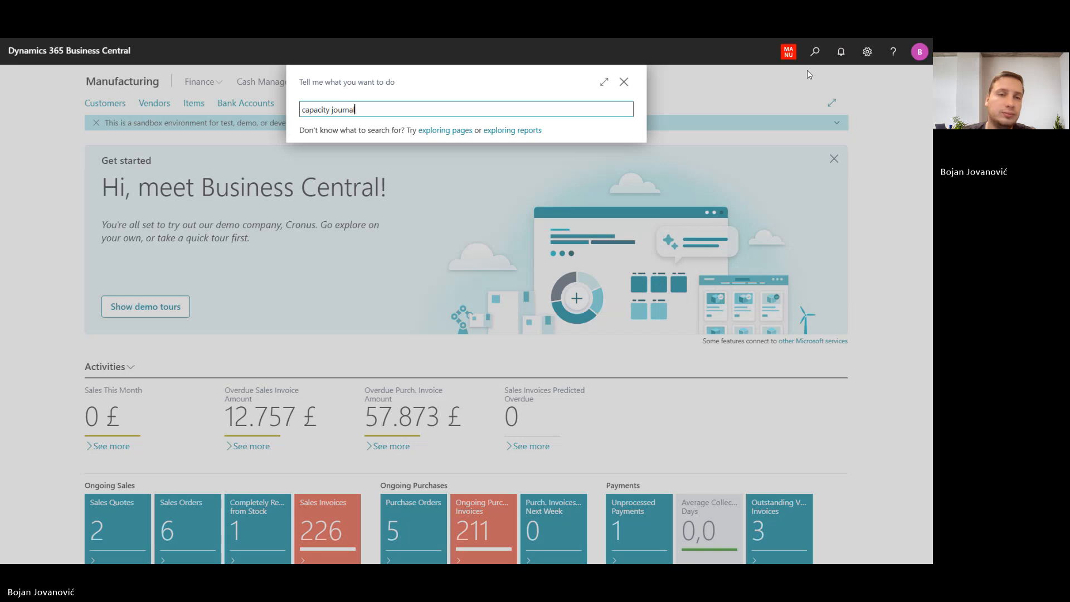
{"action": "left_click", "coordinate": [334, 154]}
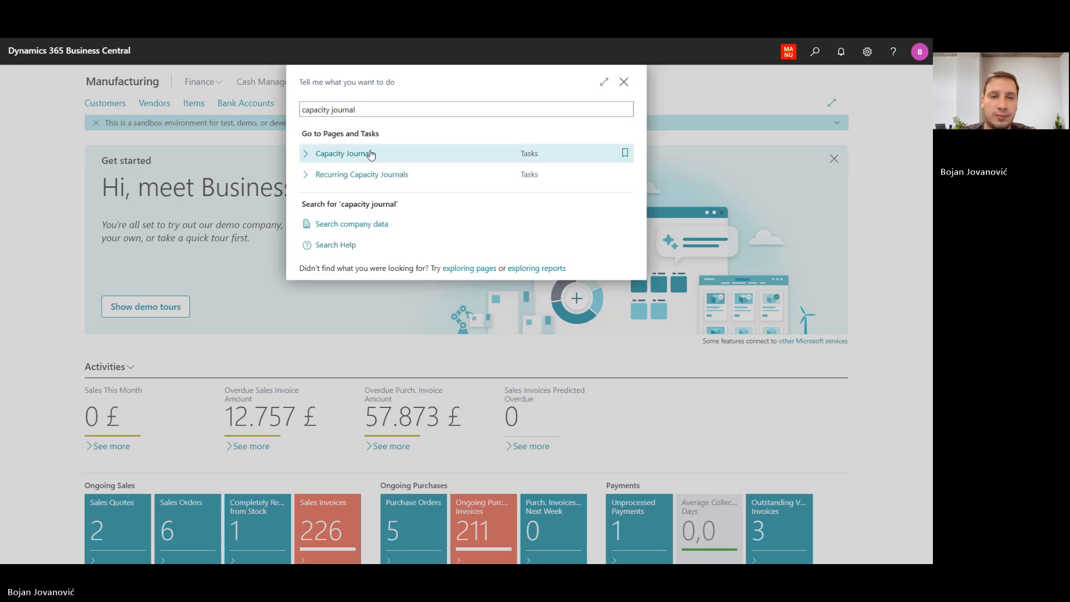
- Enter document number REG MAINT on the first capacity journal line and assign it to work center WC-004 Cutting metal
{"action": "left_click", "coordinate": [193, 235]}
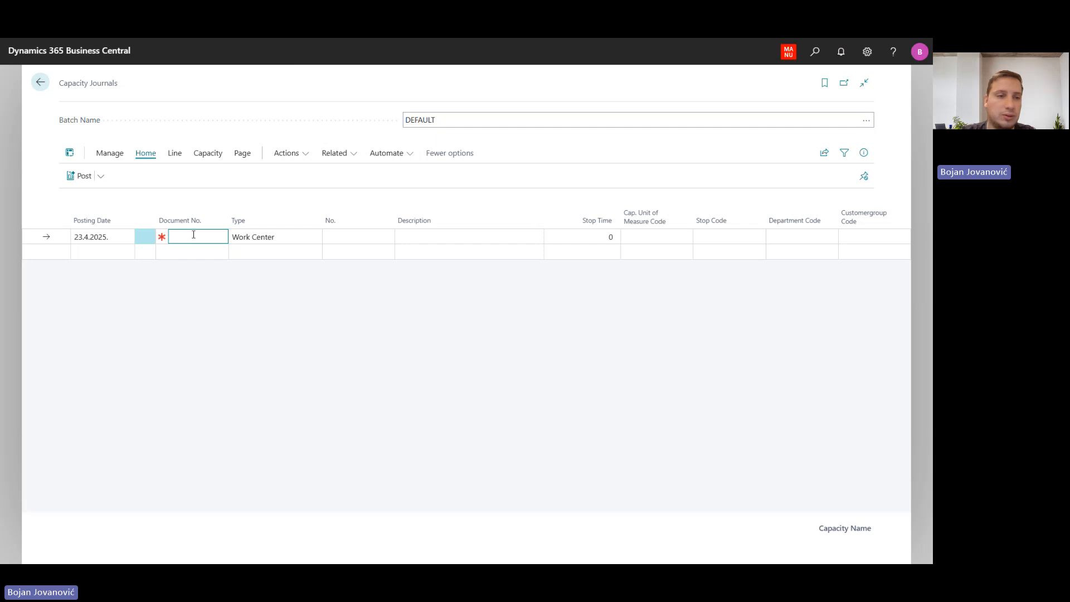
{"action": "left_click", "coordinate": [123, 236]}
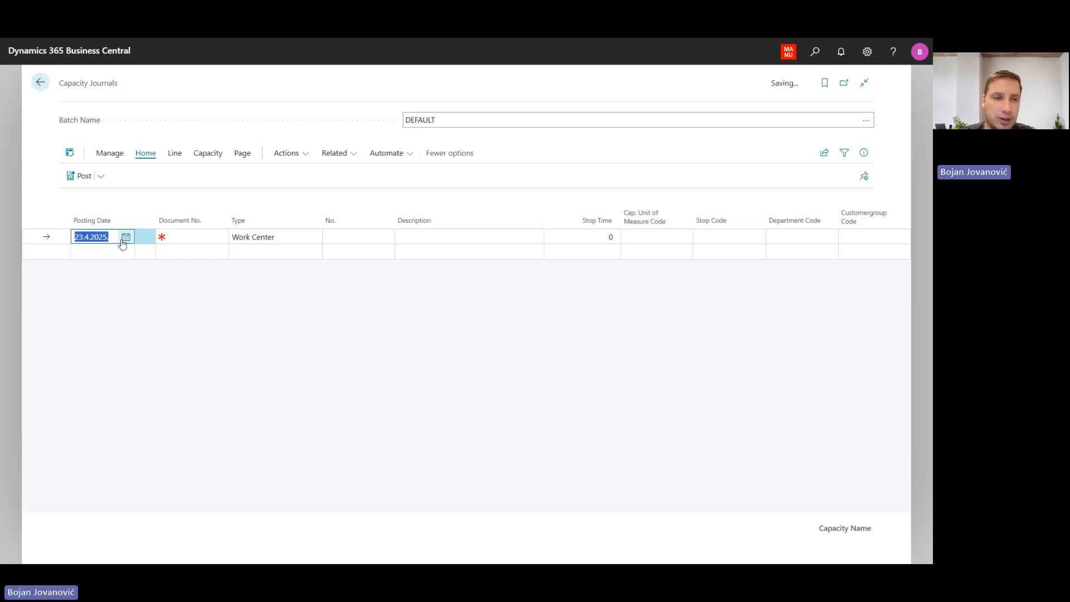
{"action": "left_click", "coordinate": [185, 237]}
{"action": "type", "text": "R"}
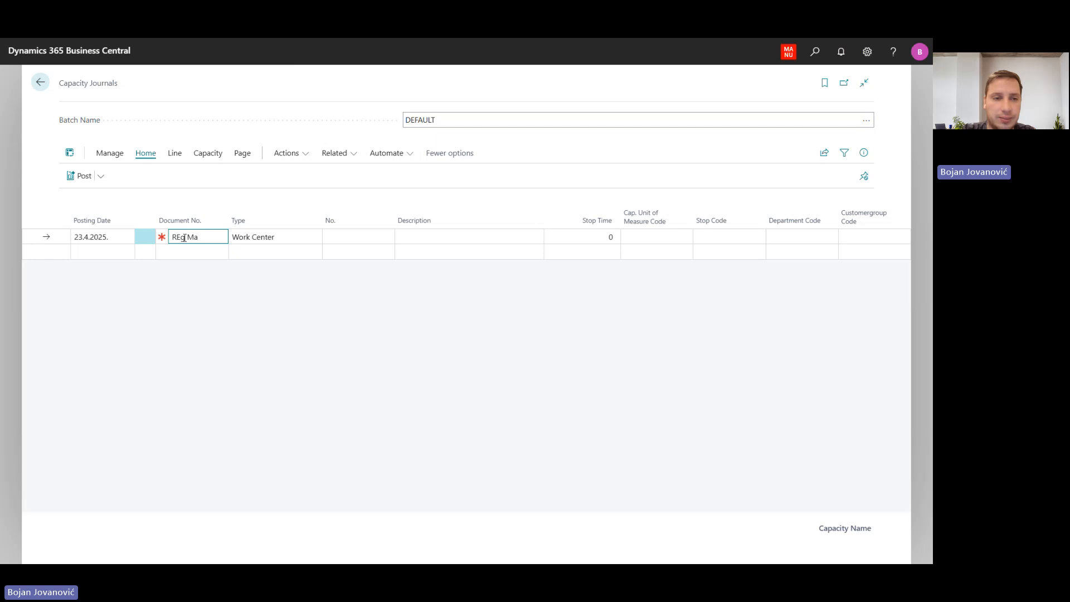
{"action": "type", "text": "EG Maint"}
{"action": "key", "text": "Tab"}
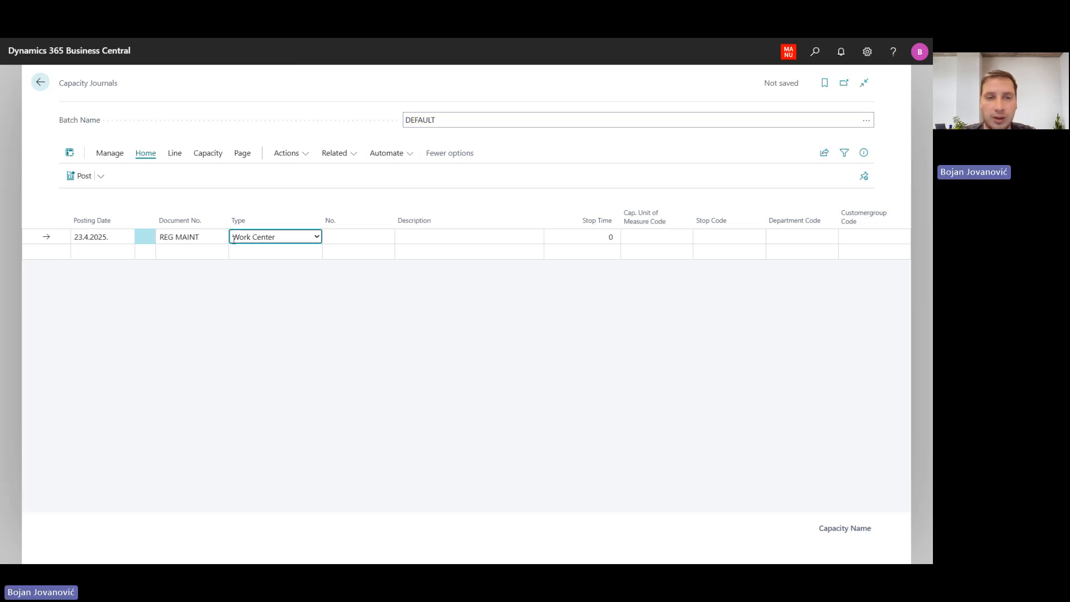
{"action": "left_click", "coordinate": [346, 236]}
{"action": "left_click", "coordinate": [386, 236]}
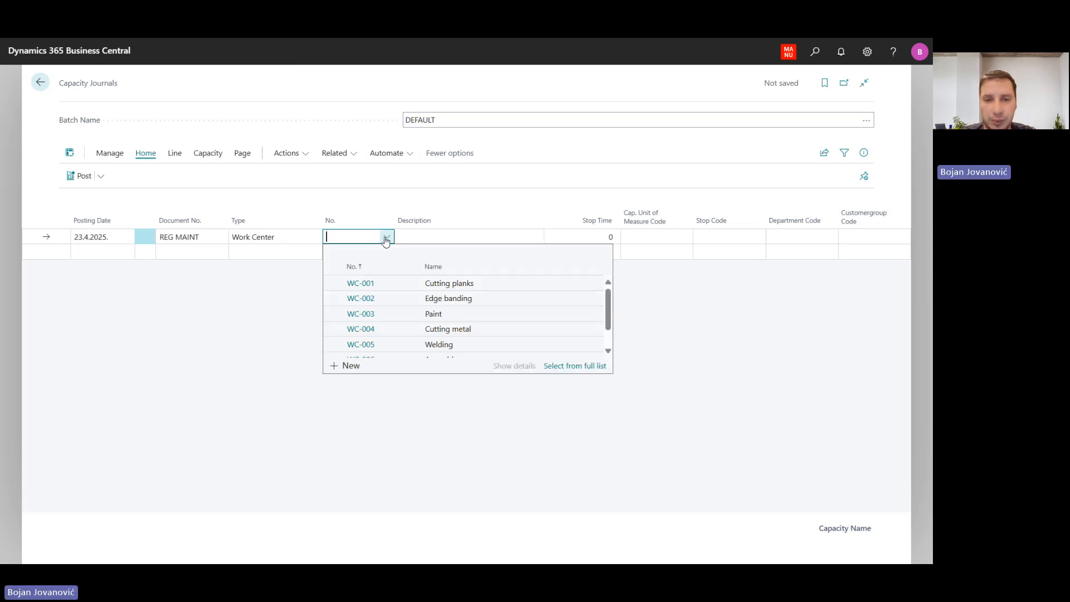
{"action": "left_click", "coordinate": [464, 330]}
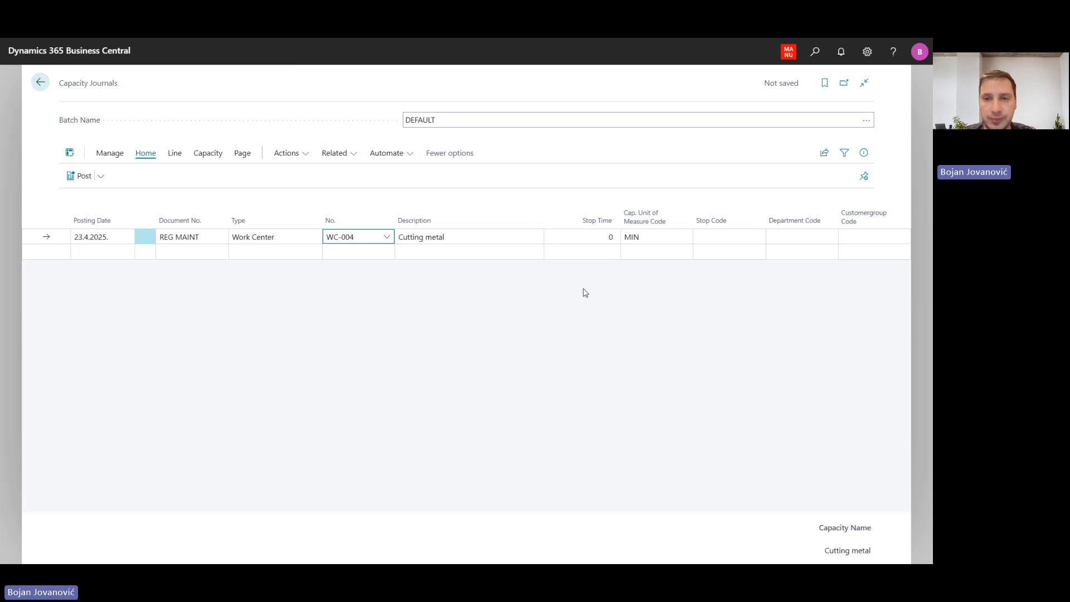
- Set the WC-004 line's stop time to 90 MIN and its stop code to REG SERVIC
{"action": "key", "text": "Tab"}
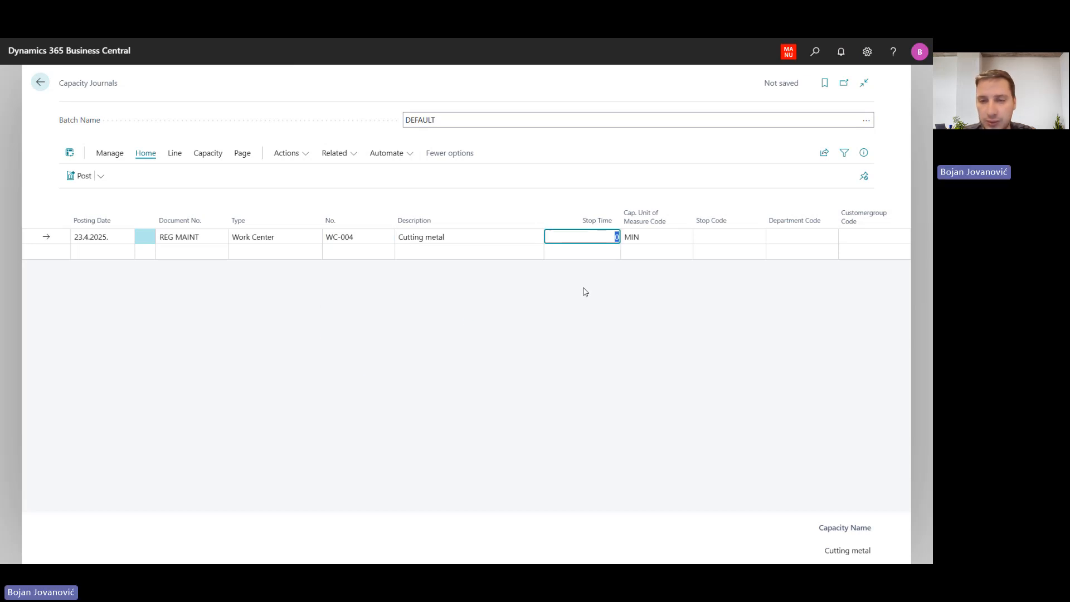
{"action": "key", "text": "Tab"}
{"action": "key", "text": "Tab"}
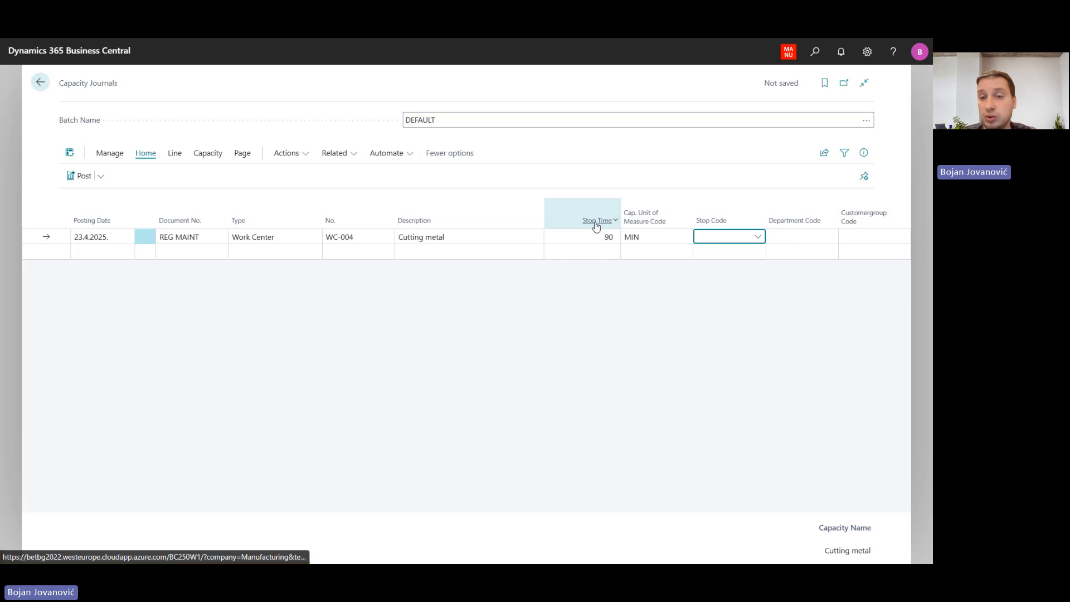
{"action": "left_click", "coordinate": [603, 238]}
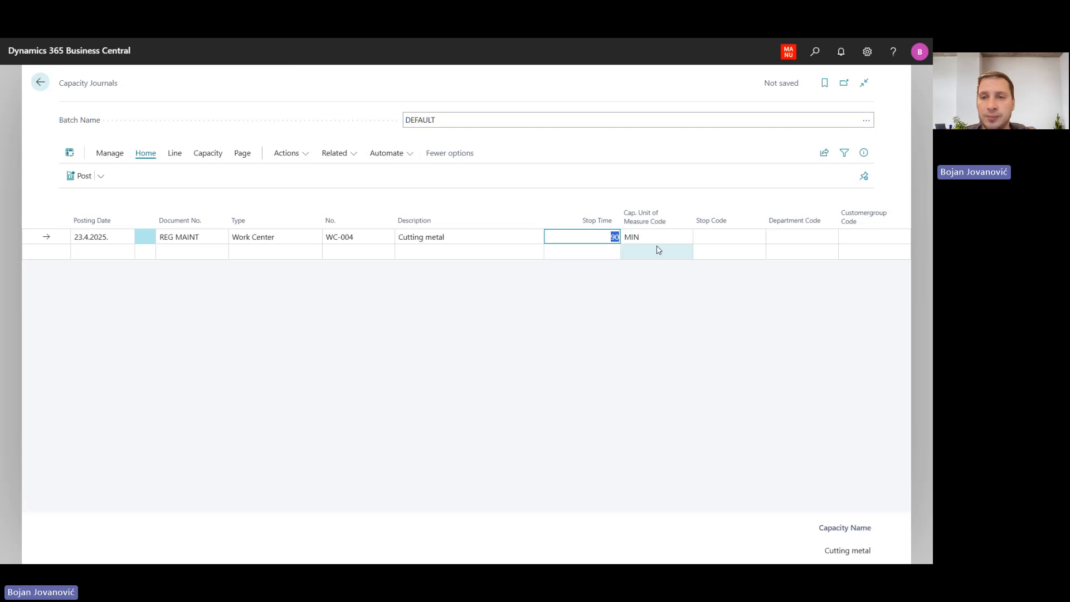
{"action": "left_click", "coordinate": [718, 238]}
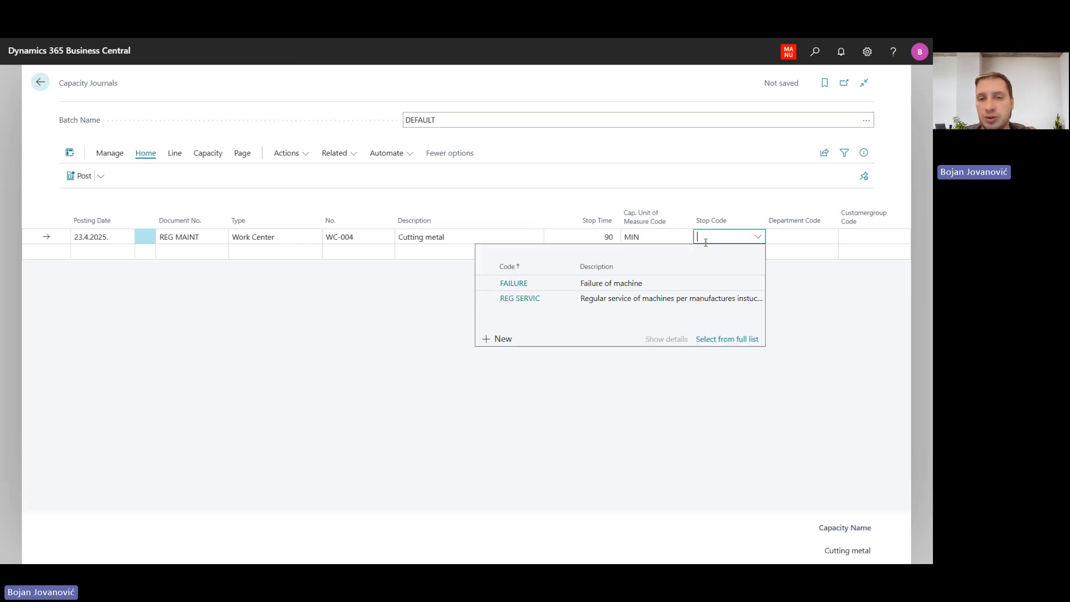
{"action": "left_click", "coordinate": [546, 300]}
{"action": "left_click", "coordinate": [525, 239]}
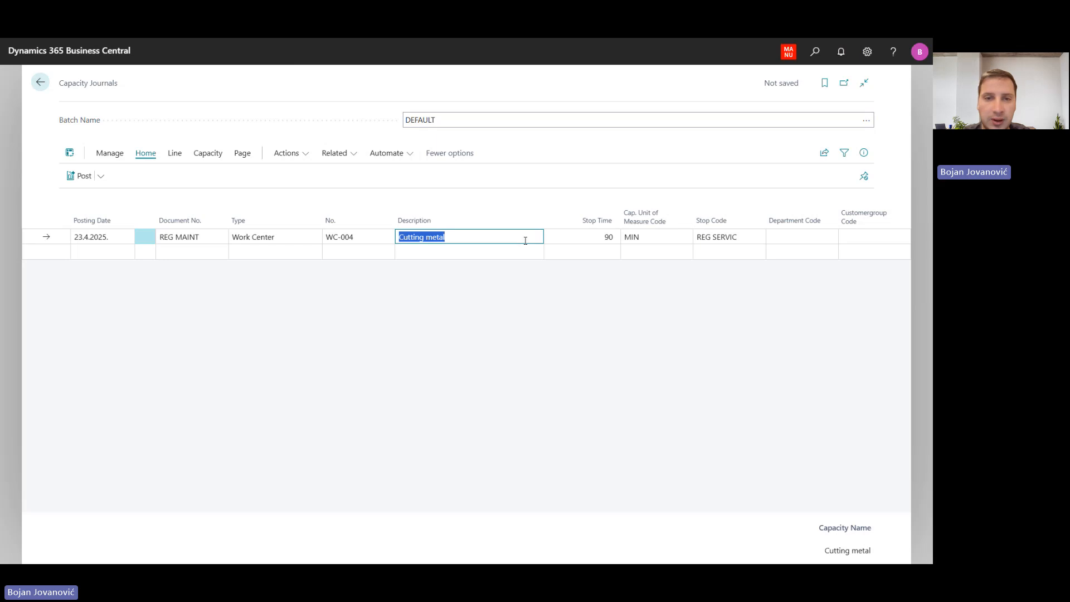
- Preview the posting of the WC-004 journal line and review all columns of its capacity ledger entry
{"action": "left_click", "coordinate": [102, 177]}
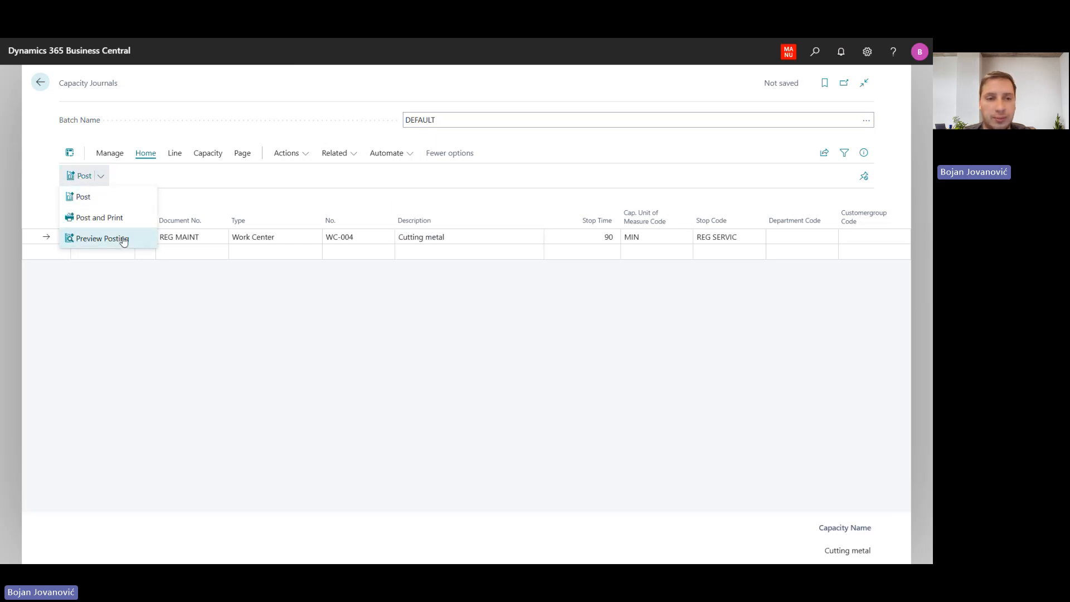
{"action": "left_click", "coordinate": [123, 240]}
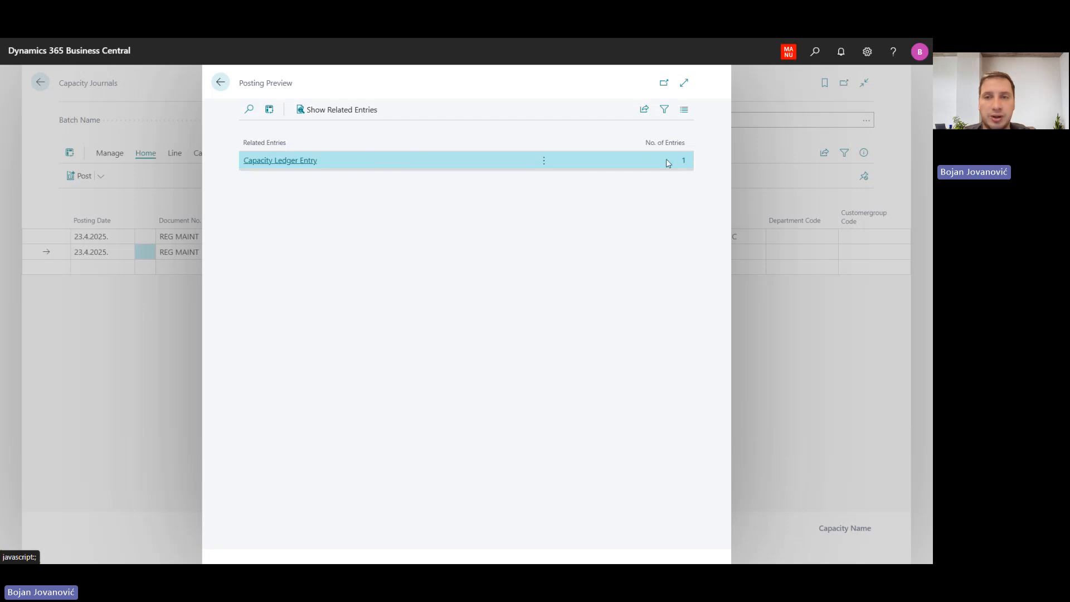
{"action": "left_click", "coordinate": [684, 162]}
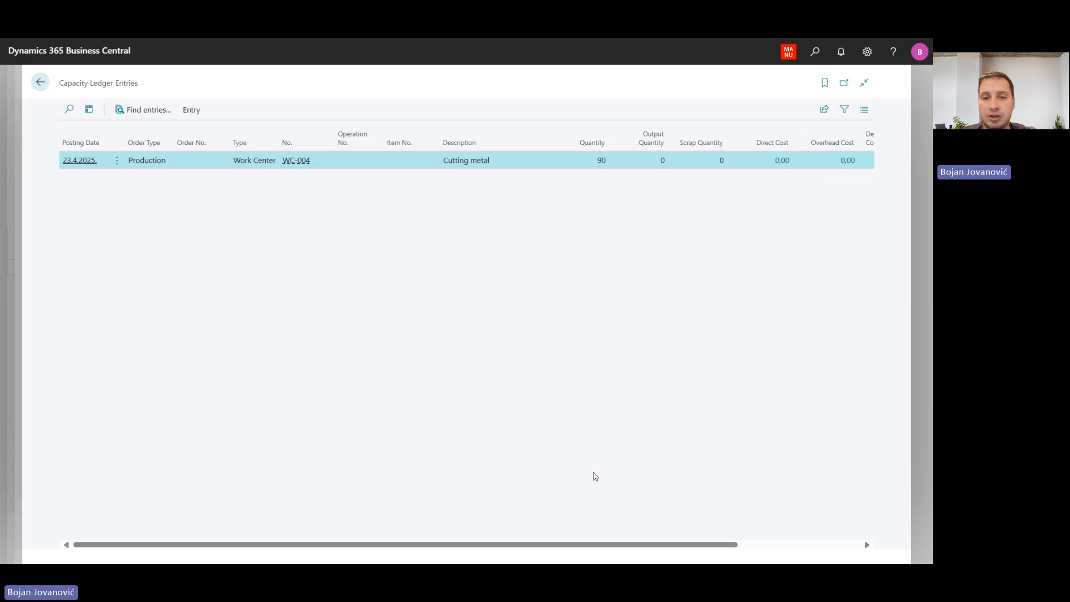
{"action": "left_click_drag", "start_coordinate": [472, 543], "coordinate": [564, 544]}
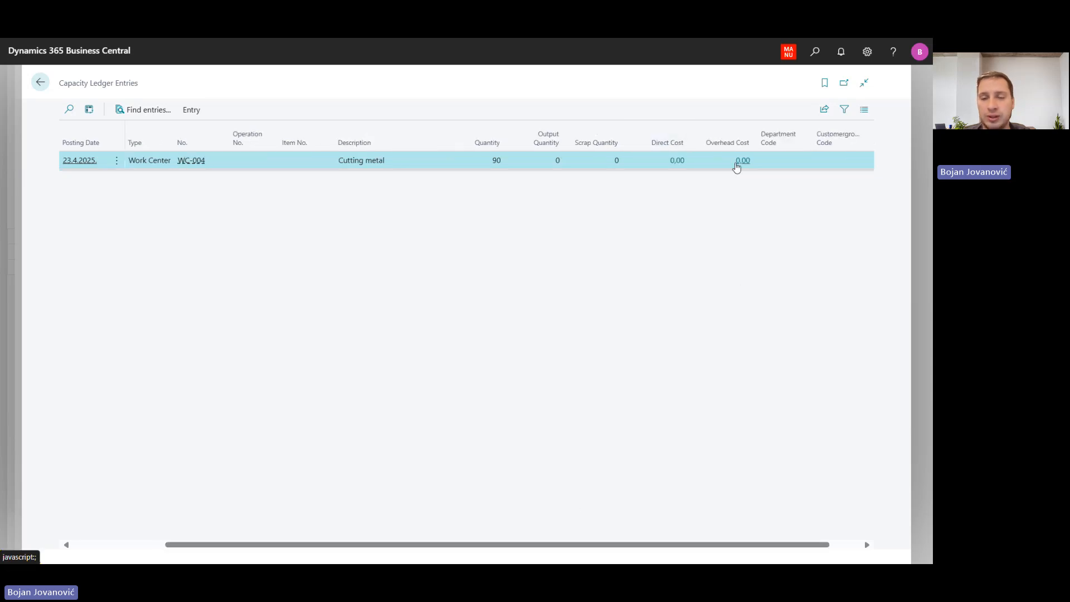
{"action": "left_click_drag", "start_coordinate": [658, 545], "coordinate": [473, 554]}
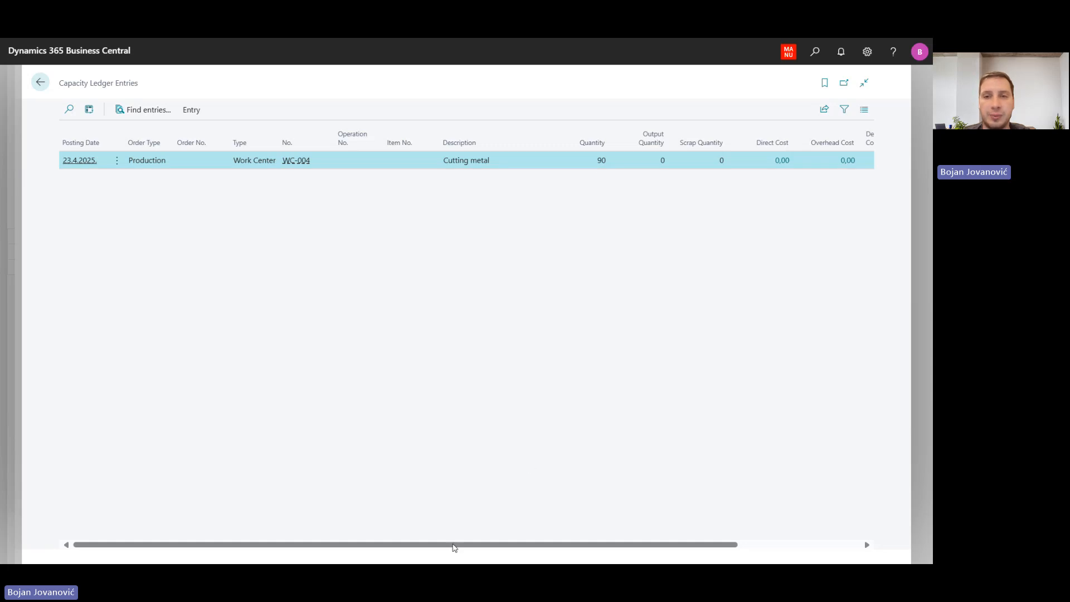
{"action": "left_click_drag", "start_coordinate": [453, 545], "coordinate": [490, 543]}
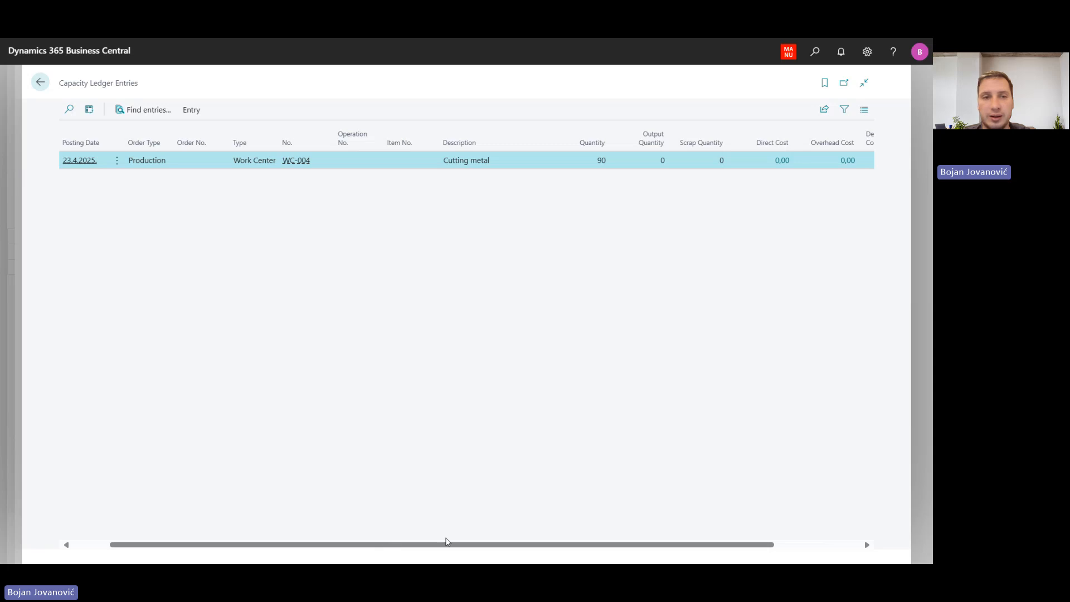
{"action": "left_click_drag", "start_coordinate": [444, 540], "coordinate": [590, 544]}
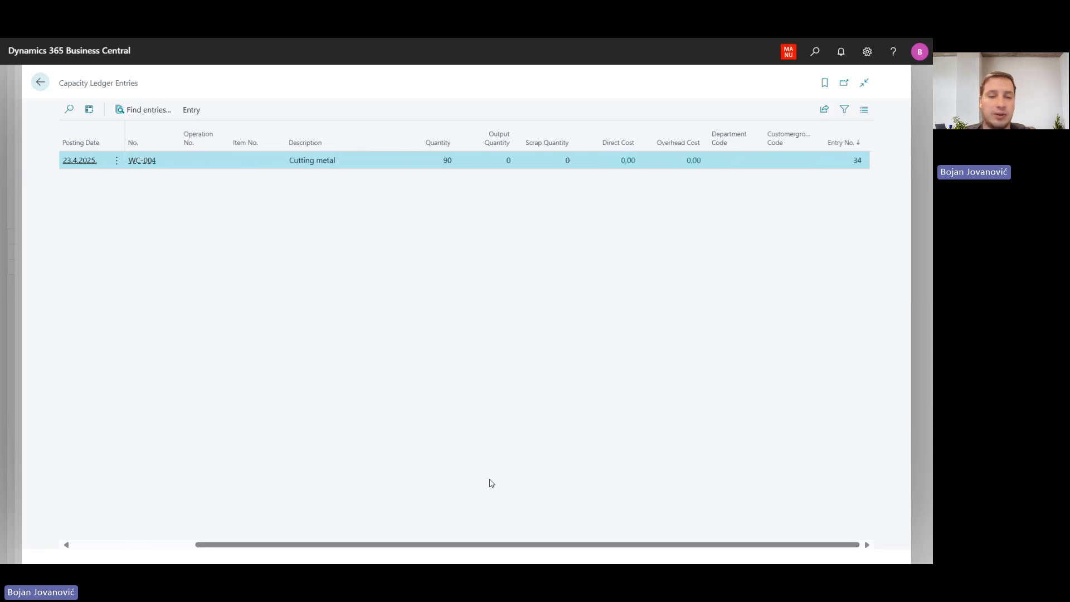
{"action": "left_click_drag", "start_coordinate": [420, 547], "coordinate": [230, 559]}
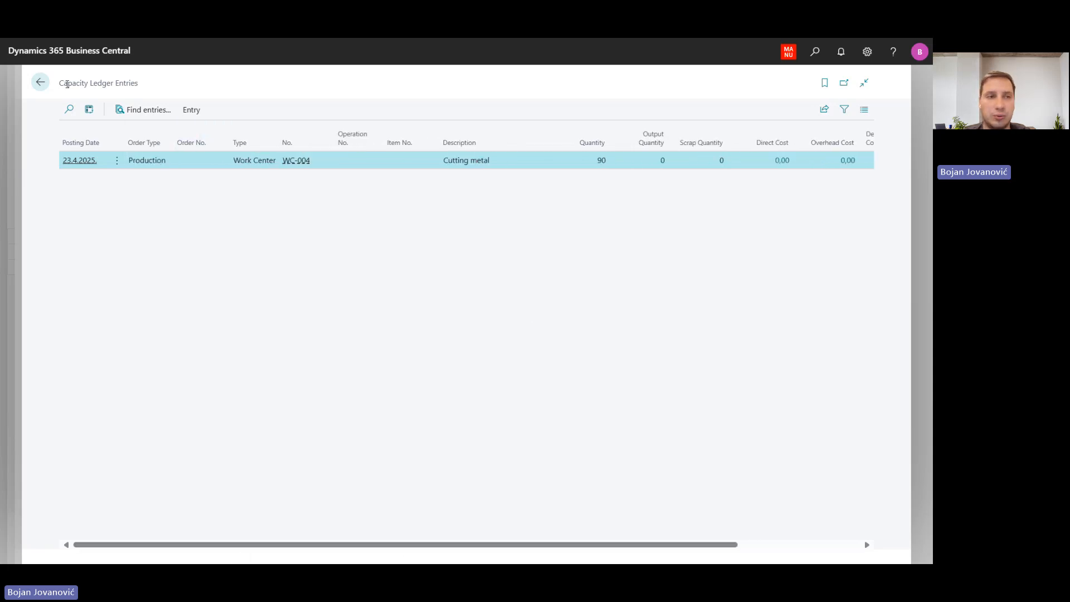
{"action": "left_click", "coordinate": [40, 82]}
{"action": "left_click", "coordinate": [221, 82]}
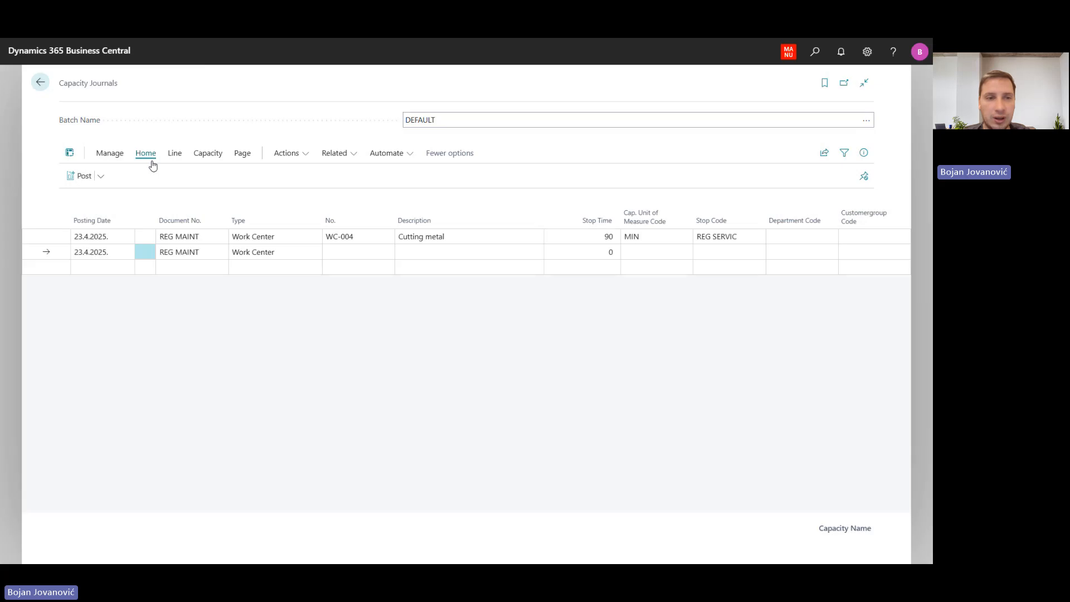
- Post the REG MAINT capacity journal line for WC-004 and return to the home page
{"action": "left_click", "coordinate": [214, 240]}
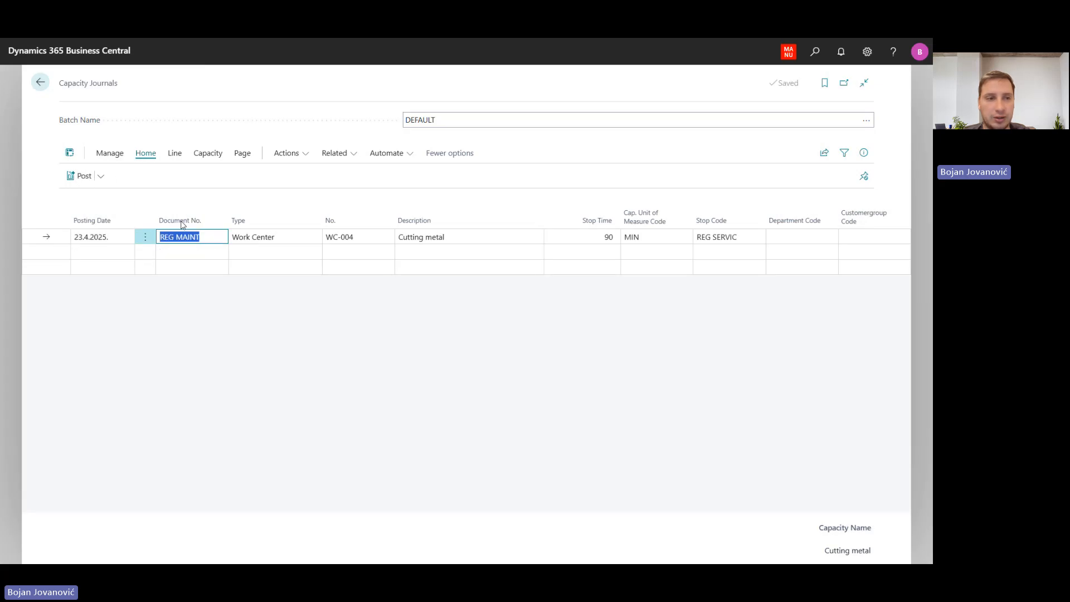
{"action": "left_click", "coordinate": [84, 176]}
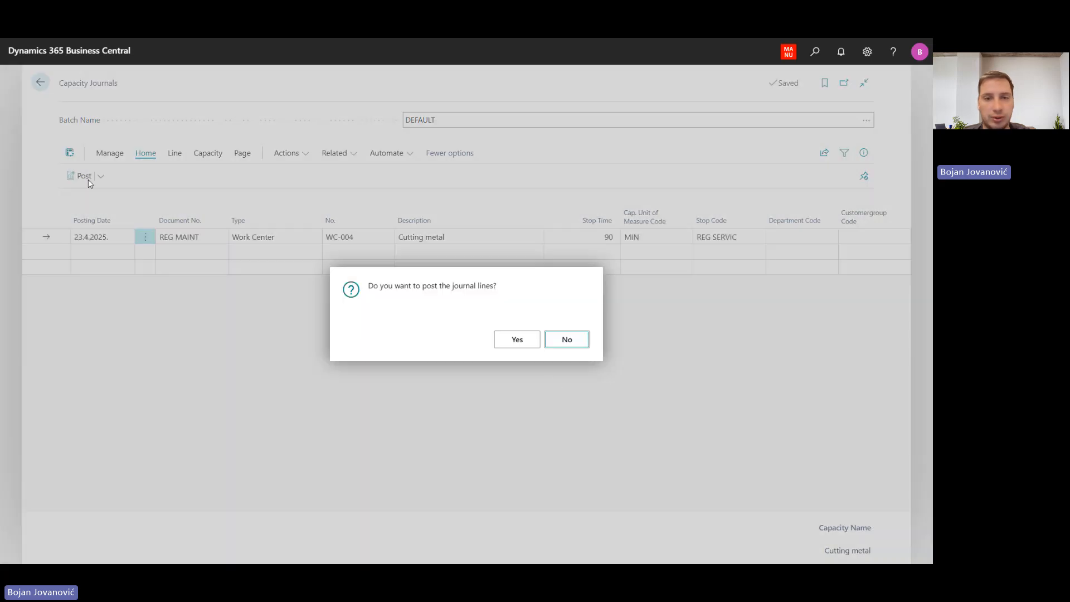
{"action": "left_click", "coordinate": [517, 341]}
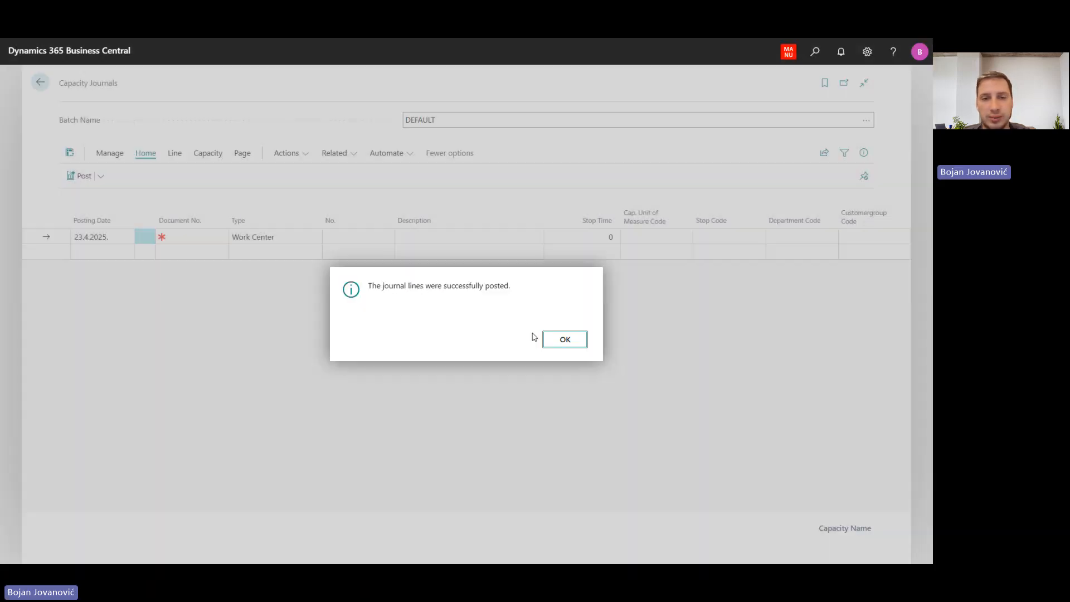
{"action": "left_click", "coordinate": [567, 339]}
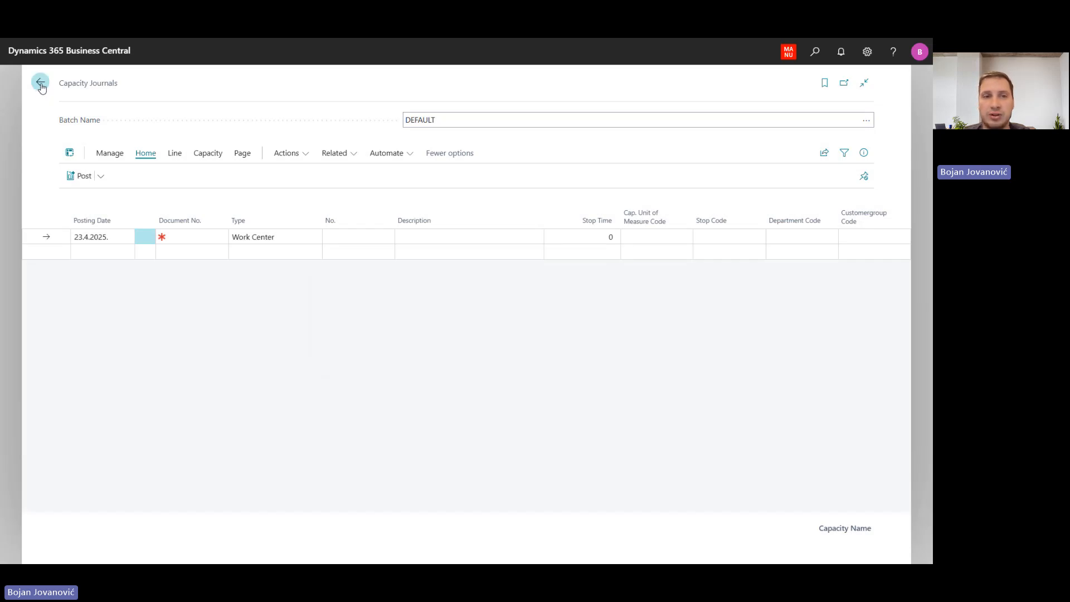
{"action": "left_click", "coordinate": [40, 84]}
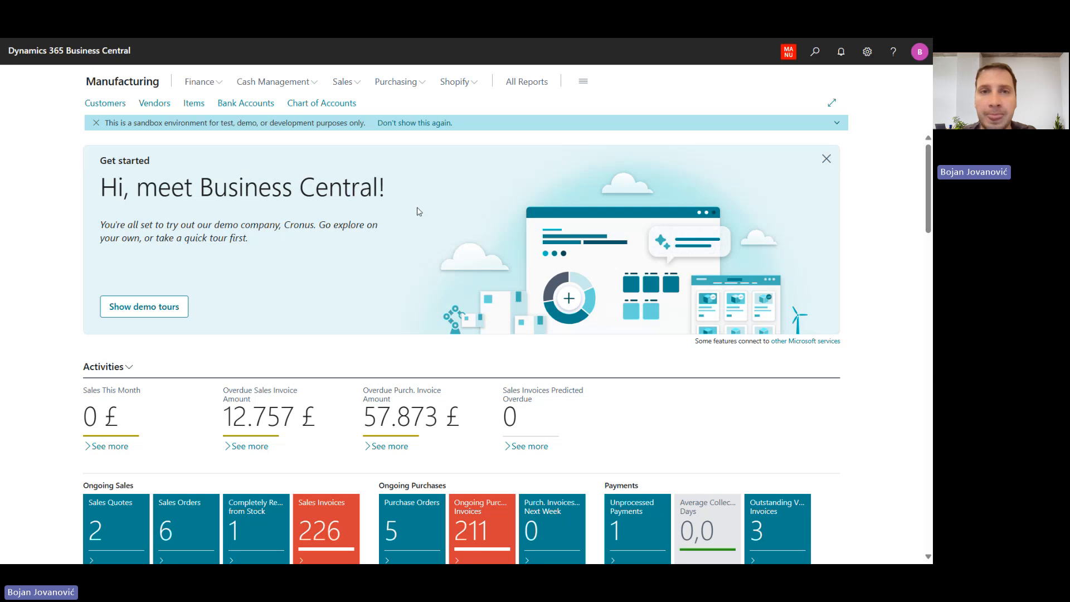